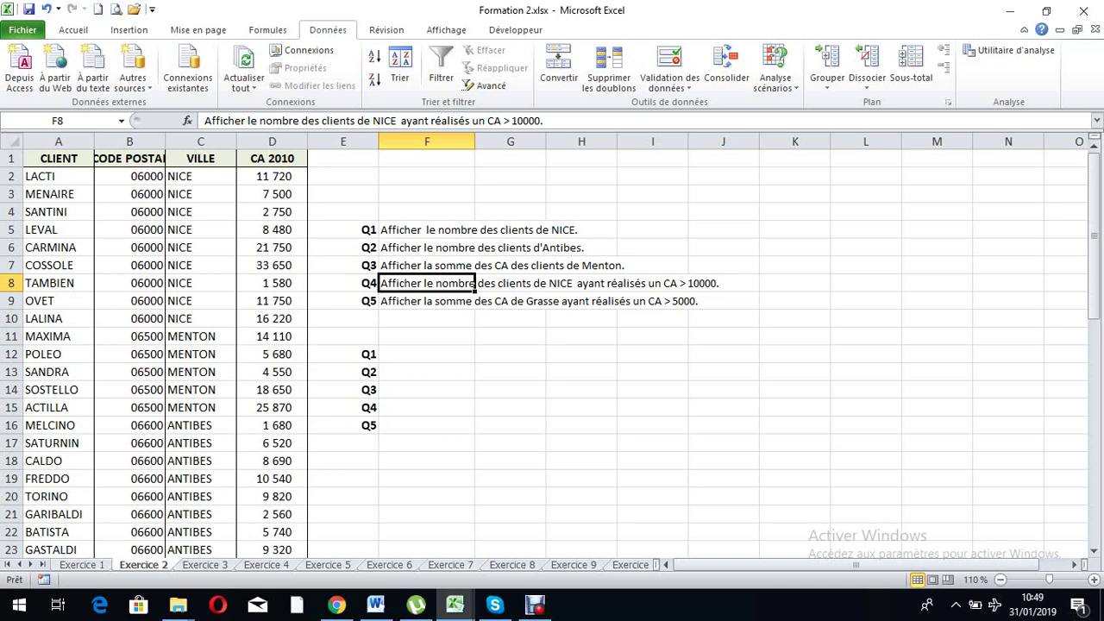
# - Start an NB.SI.ENS formula in the Q4 answer cell F15 using autocomplete
pyautogui.click(795, 372)
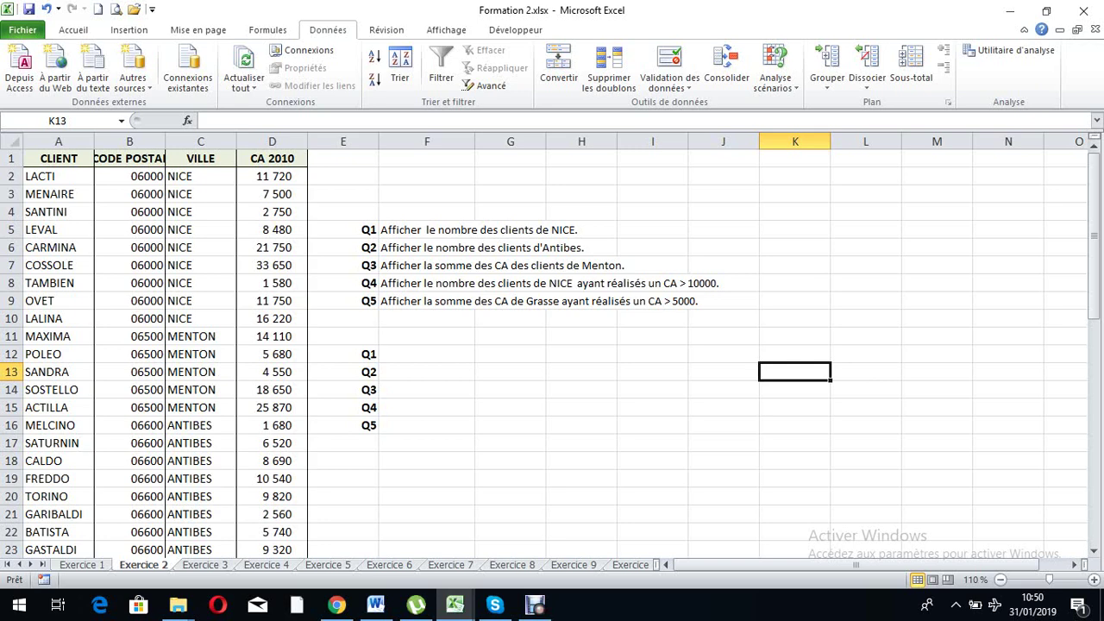
pyautogui.click(426, 407)
pyautogui.write('=')
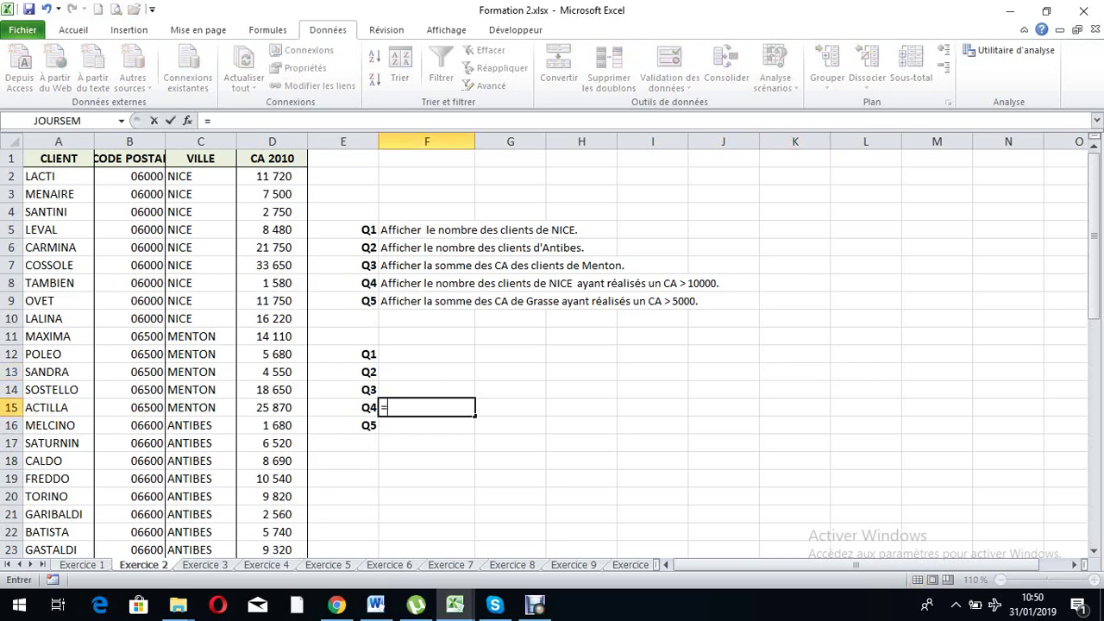
pyautogui.write('nb.si(')
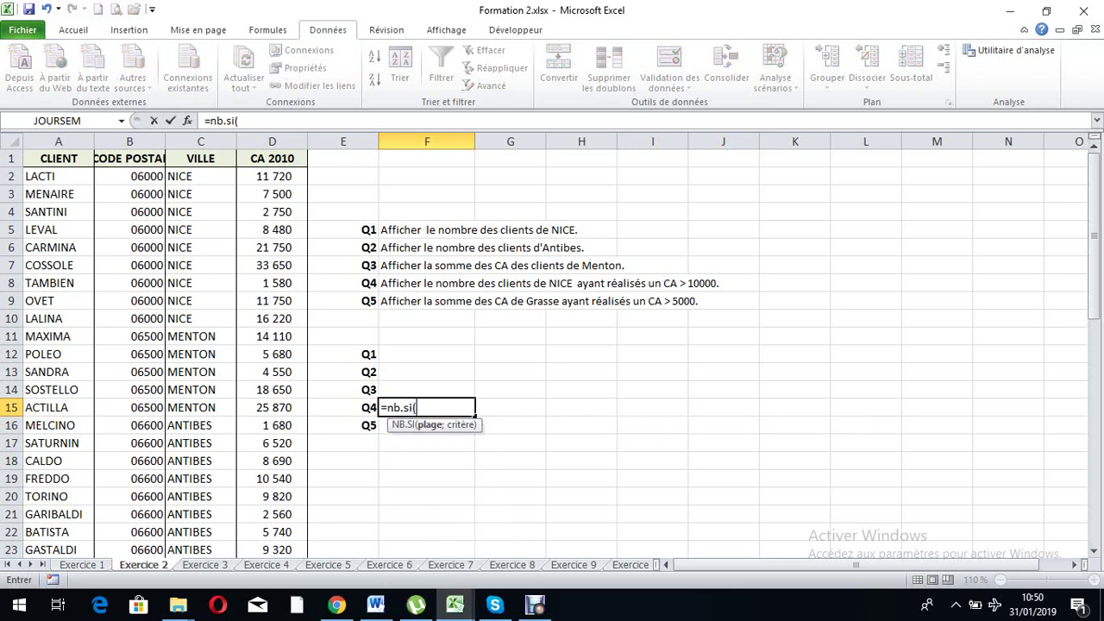
pyautogui.press('BackSpace')
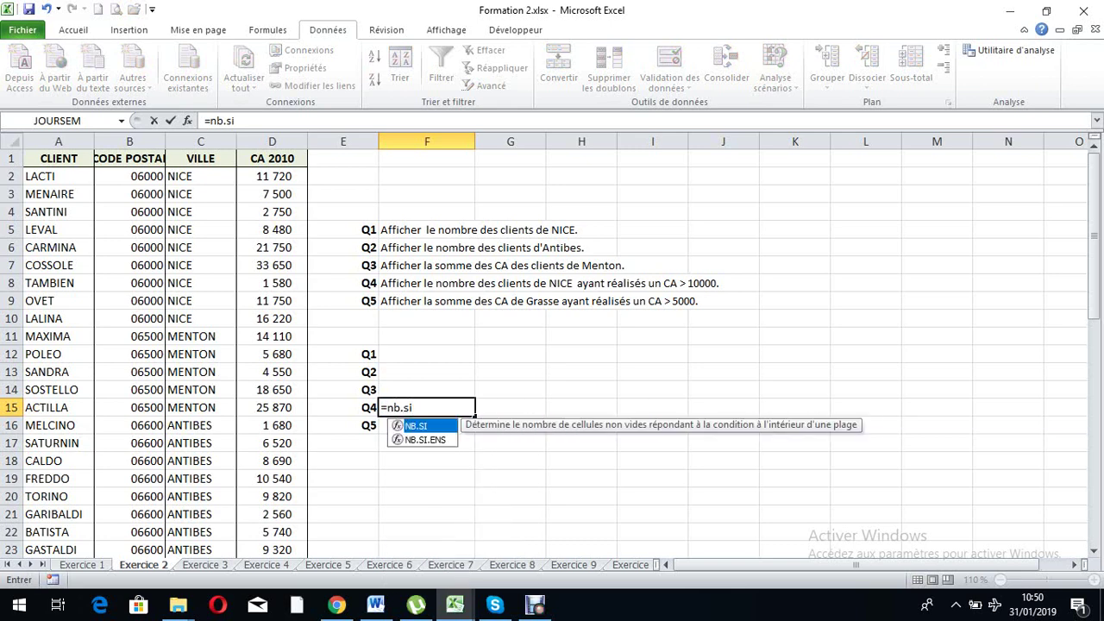
pyautogui.write(',')
pyautogui.press('BackSpace')
pyautogui.write('.')
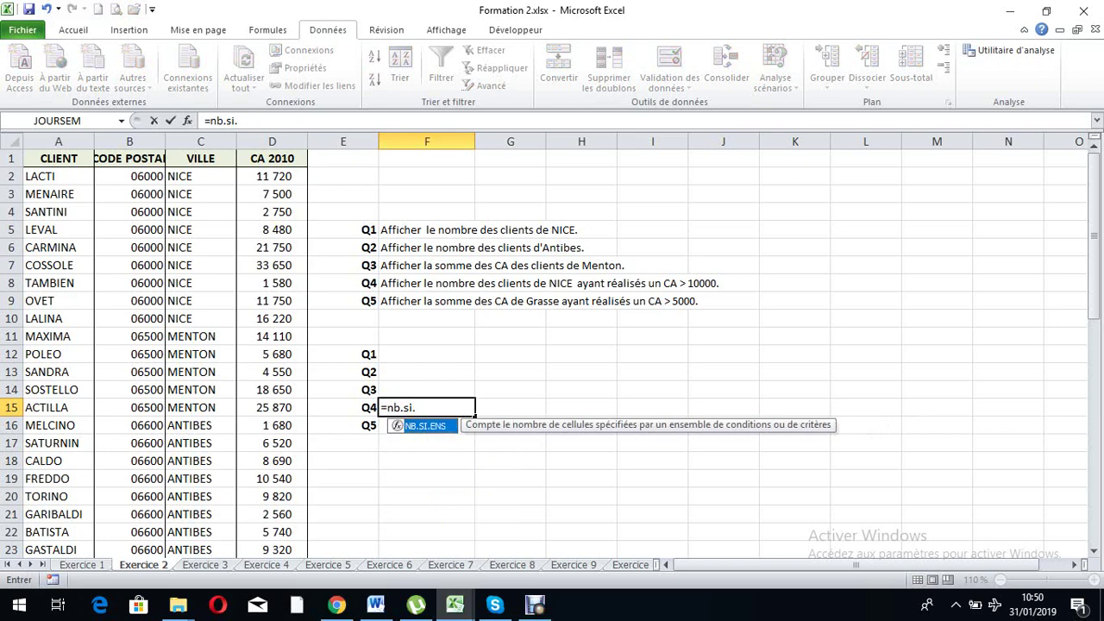
pyautogui.press('Tab')
# - Set NB.SI.ENS criteria C:C equal to C2 (NICE) and D:D >10000, returning 5
pyautogui.click(187, 121)
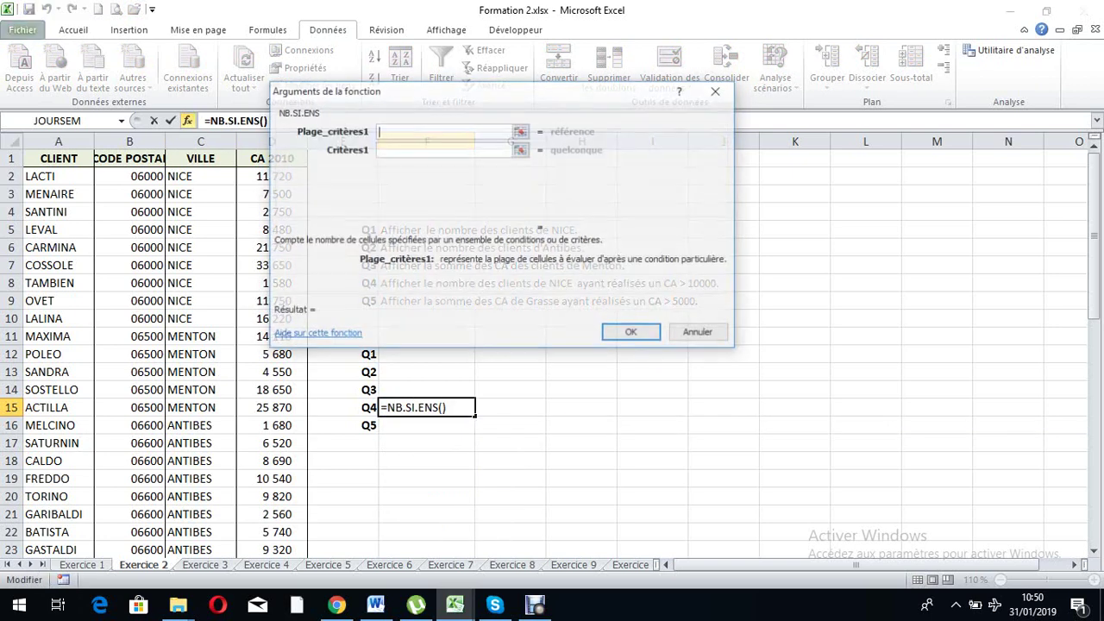
pyautogui.moveTo(454, 91); pyautogui.dragTo(764, 83)
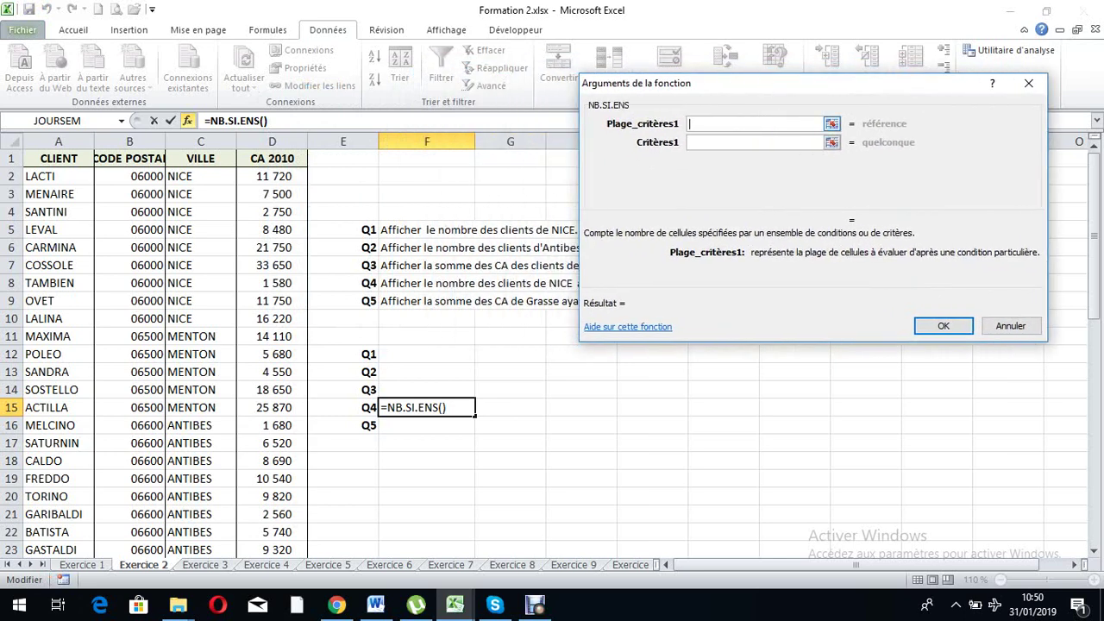
pyautogui.click(200, 142)
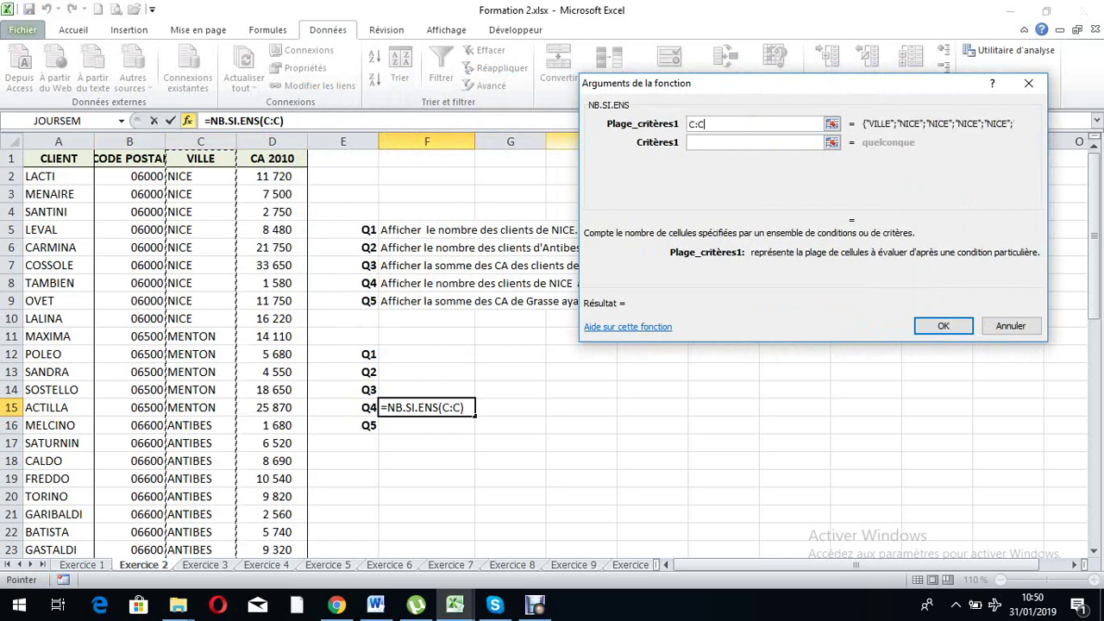
pyautogui.press('Tab')
pyautogui.moveTo(655, 83); pyautogui.dragTo(809, 50)
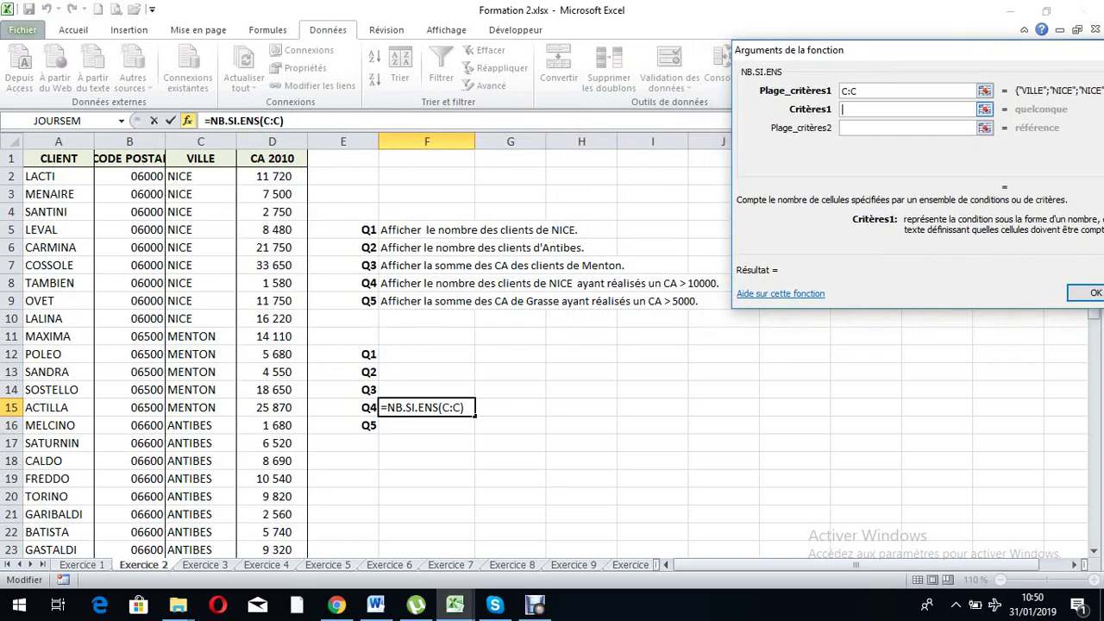
pyautogui.click(200, 176)
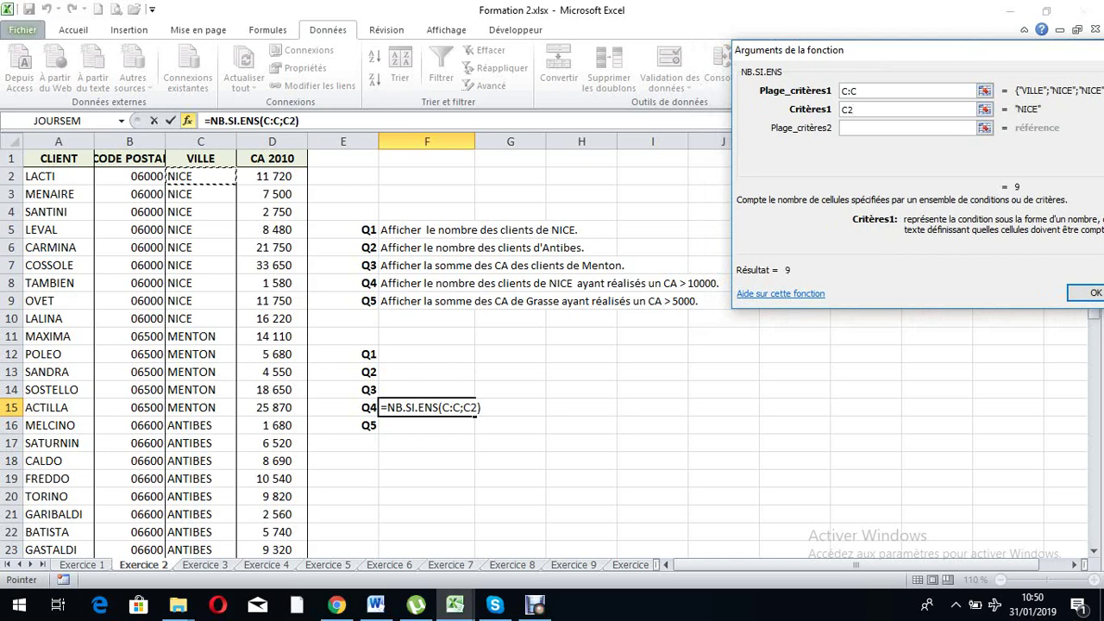
pyautogui.press('Tab')
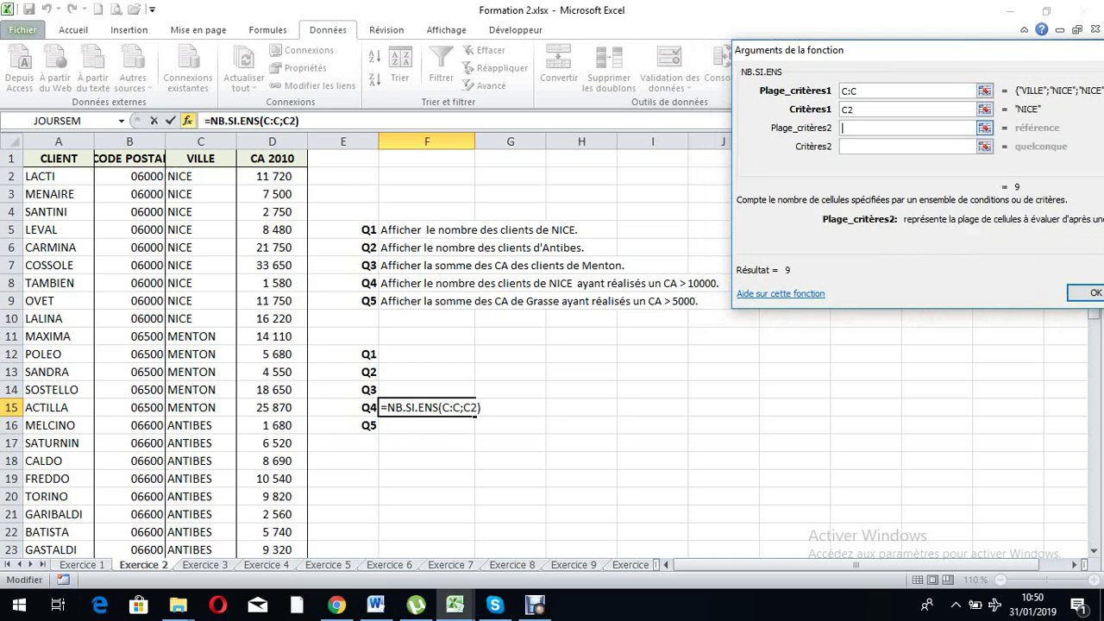
pyautogui.click(272, 141)
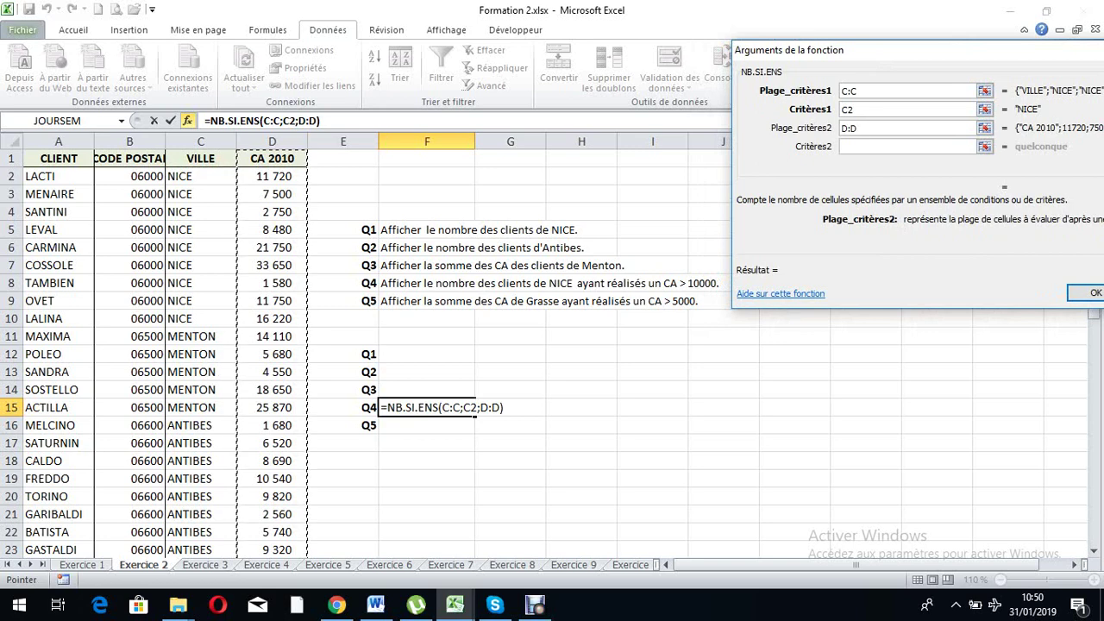
pyautogui.press('Tab')
pyautogui.write('>')
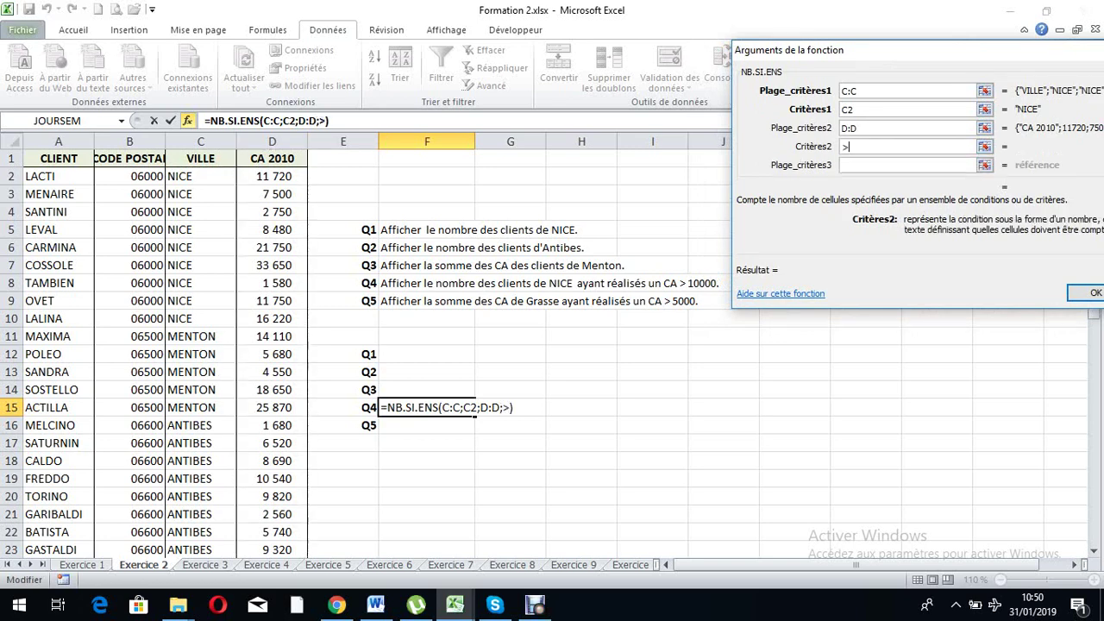
pyautogui.write('10000')
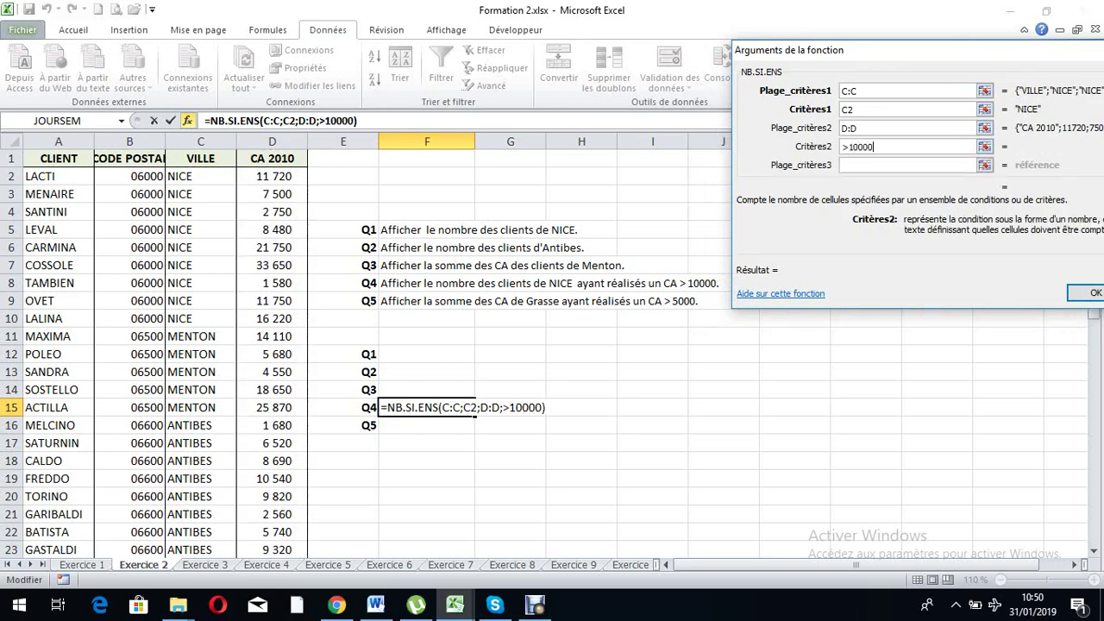
pyautogui.press('Return')
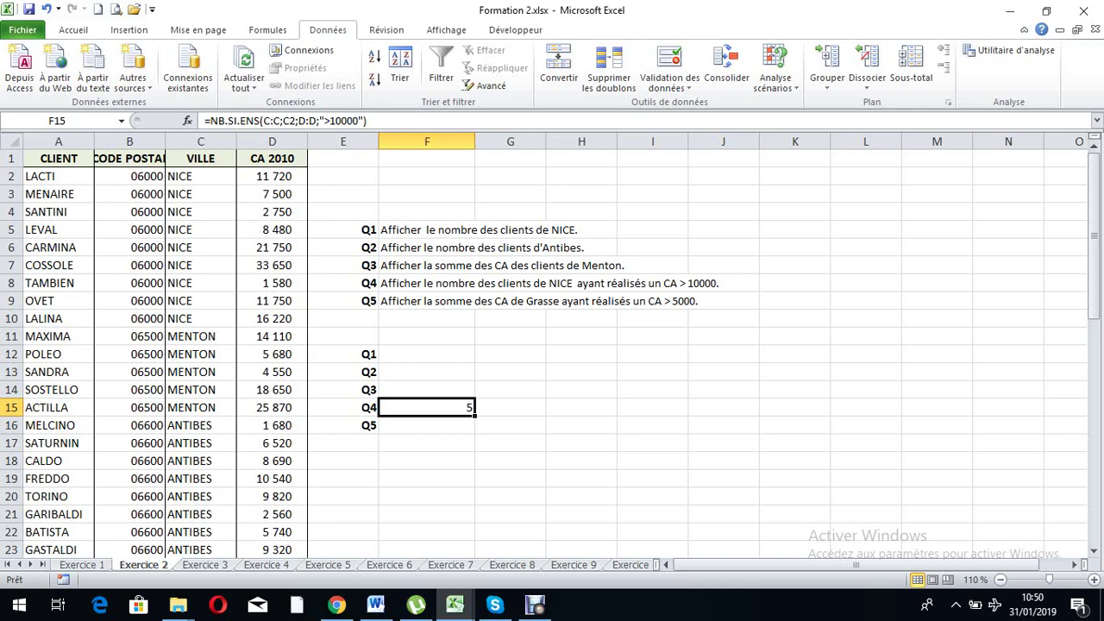
# - Enter =SOMMEPROD((C:C=C2)*(D:D>10000)) in G15, which also returns 5
pyautogui.click(509, 407)
pyautogui.write('=so')
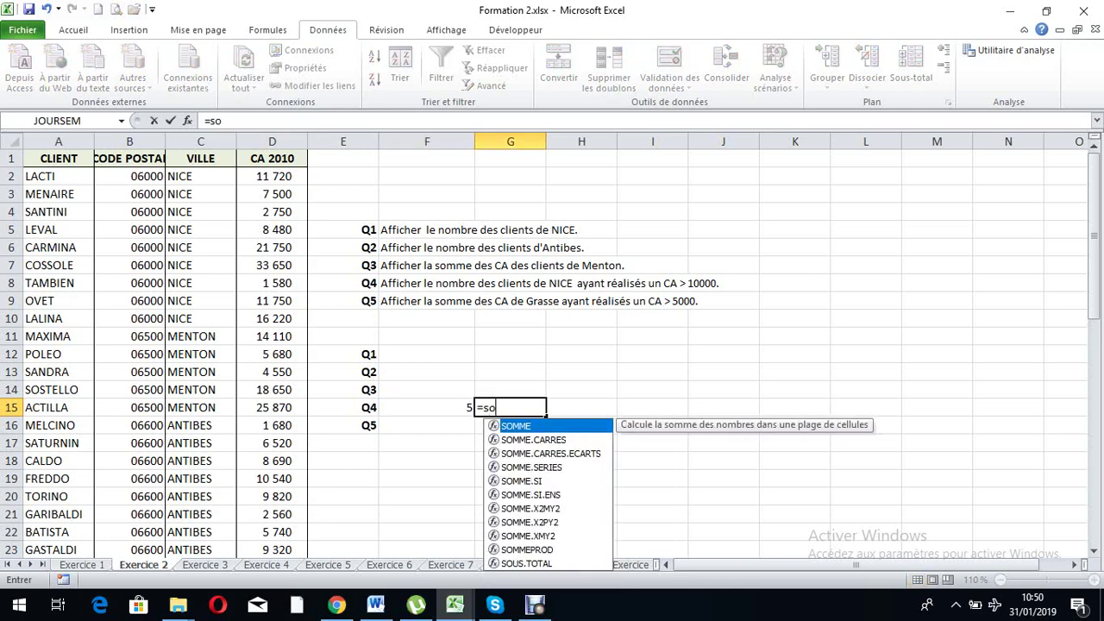
pyautogui.write('mm')
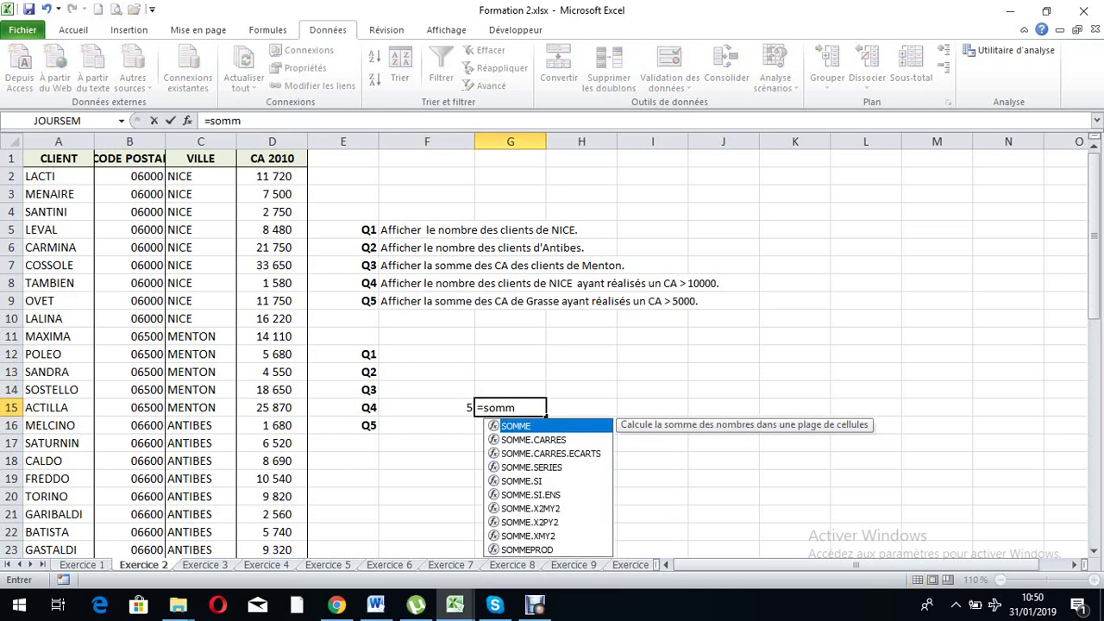
pyautogui.doubleClick(525, 549)
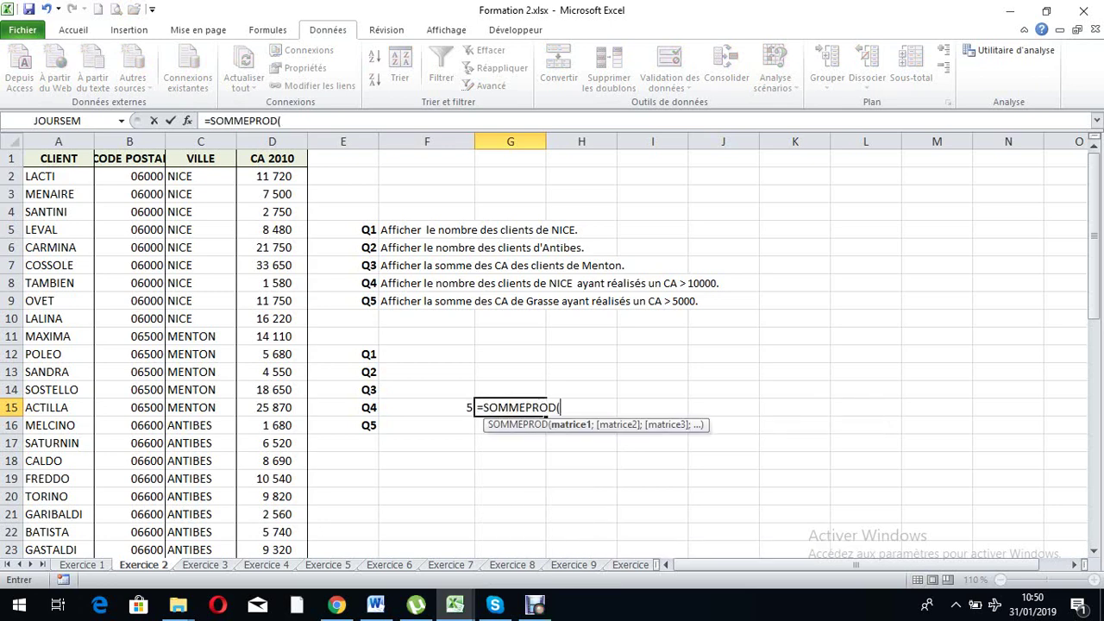
pyautogui.write('(')
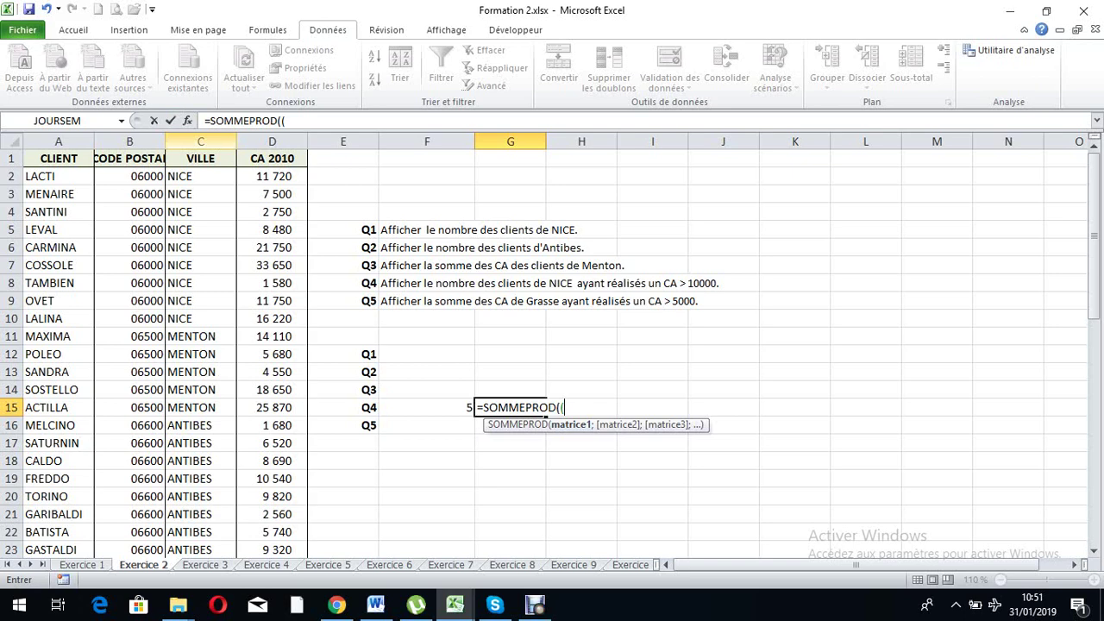
pyautogui.click(200, 142)
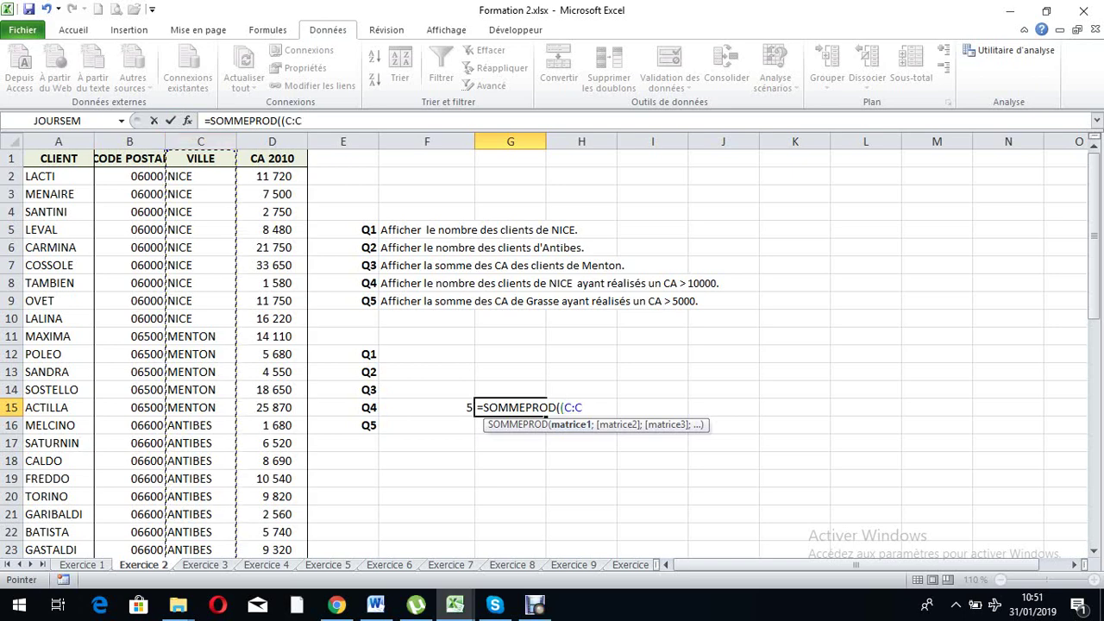
pyautogui.write('=')
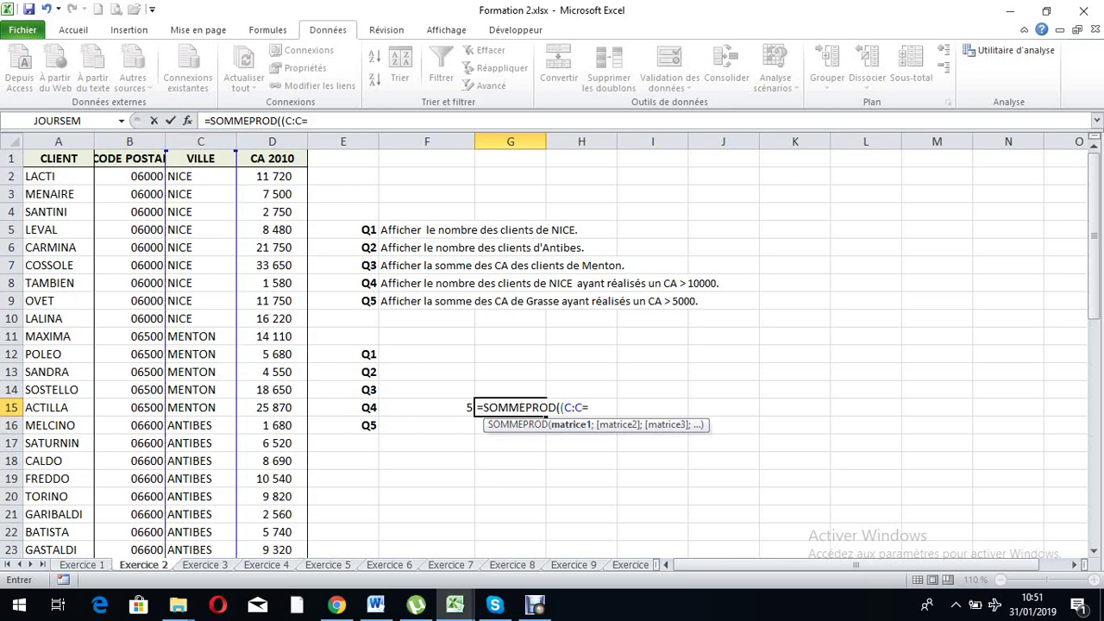
pyautogui.click(200, 176)
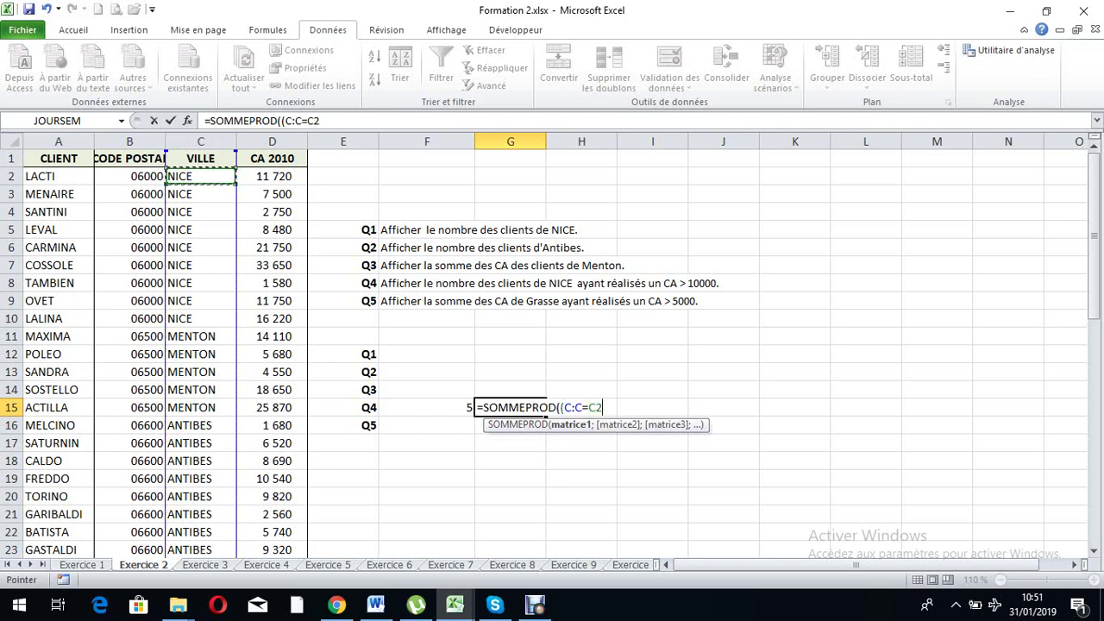
pyautogui.write(')')
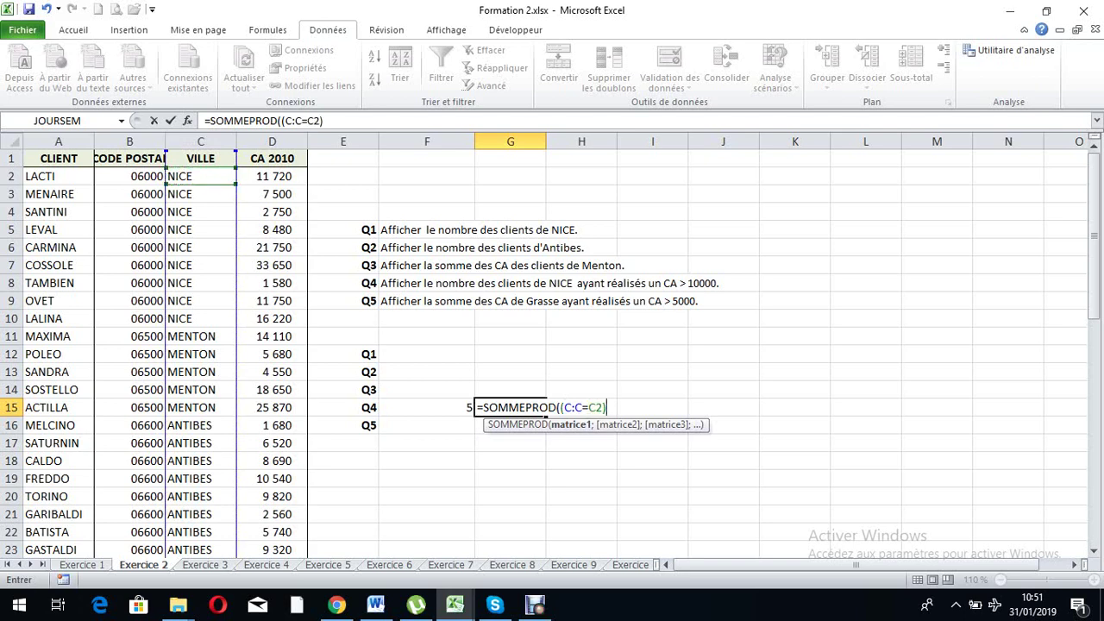
pyautogui.write('*(')
pyautogui.click(272, 141)
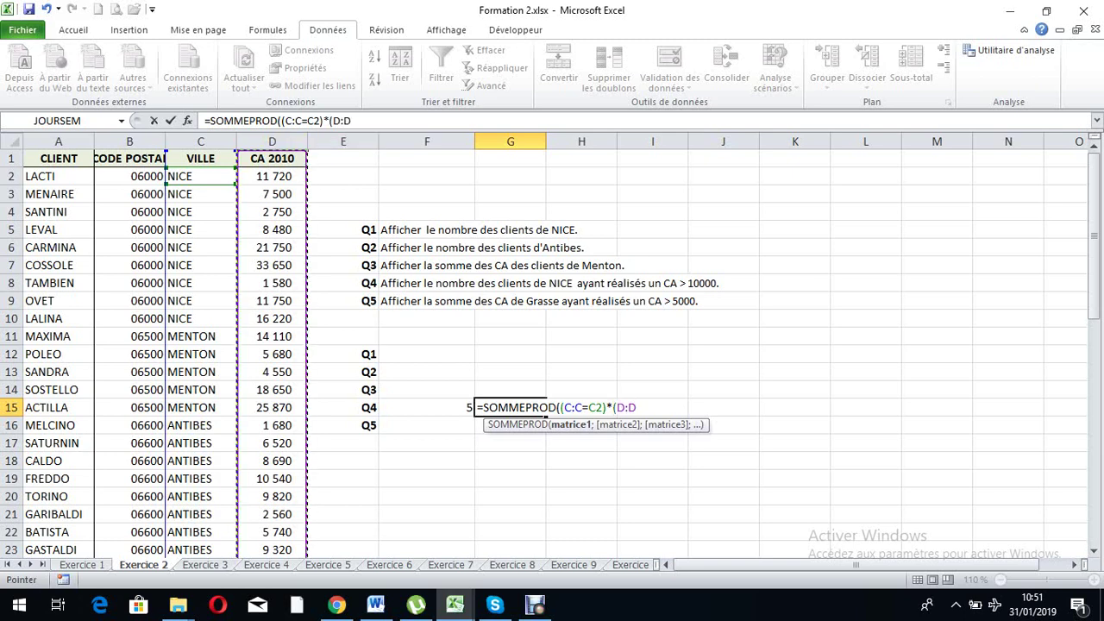
pyautogui.write('>10')
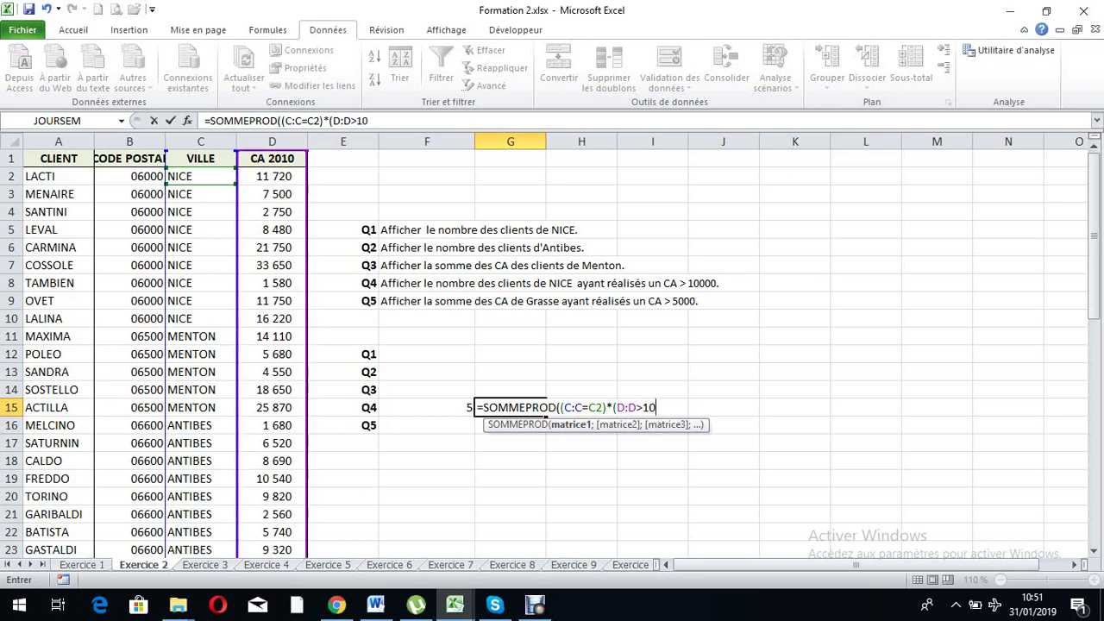
pyautogui.write('000)')
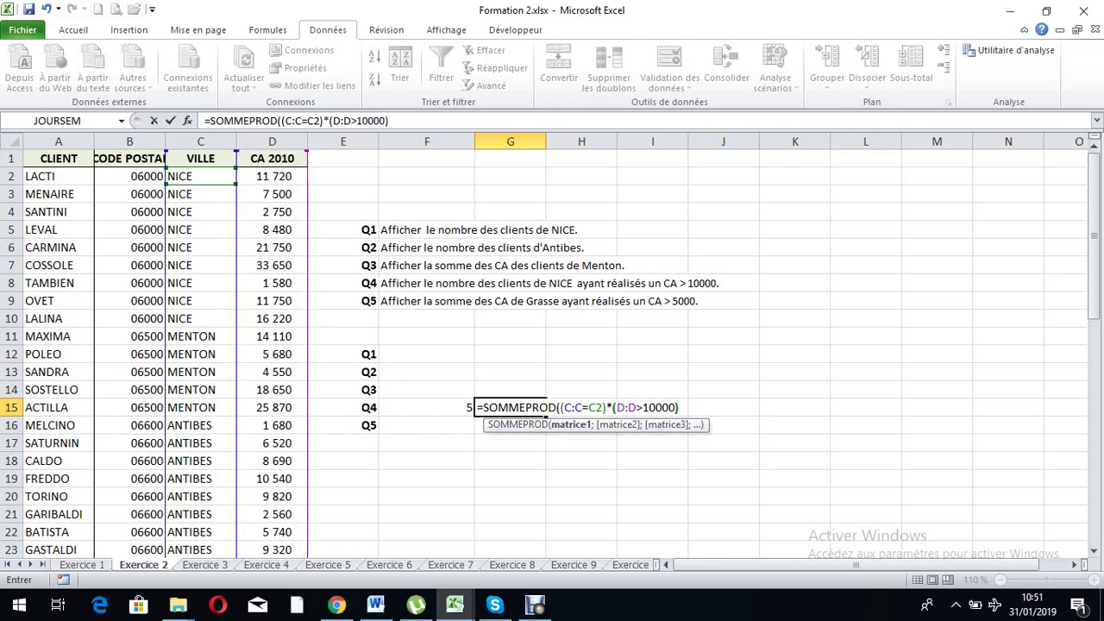
pyautogui.write(')')
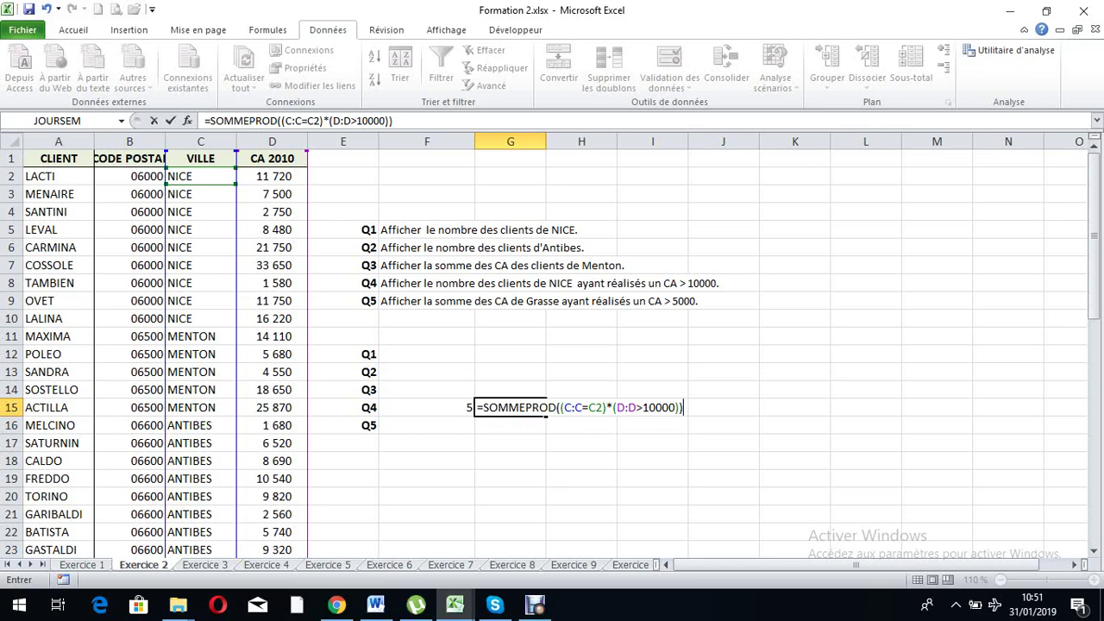
pyautogui.press('Return')
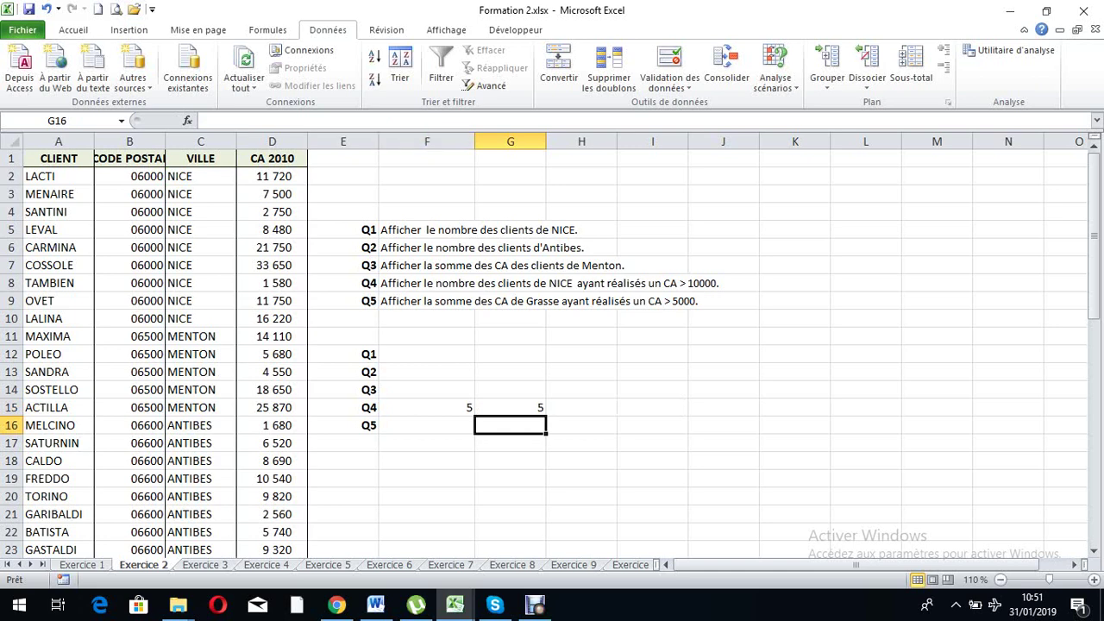
# - Insert a blank column at E
pyautogui.click(366, 142)
pyautogui.rightClick(366, 142)
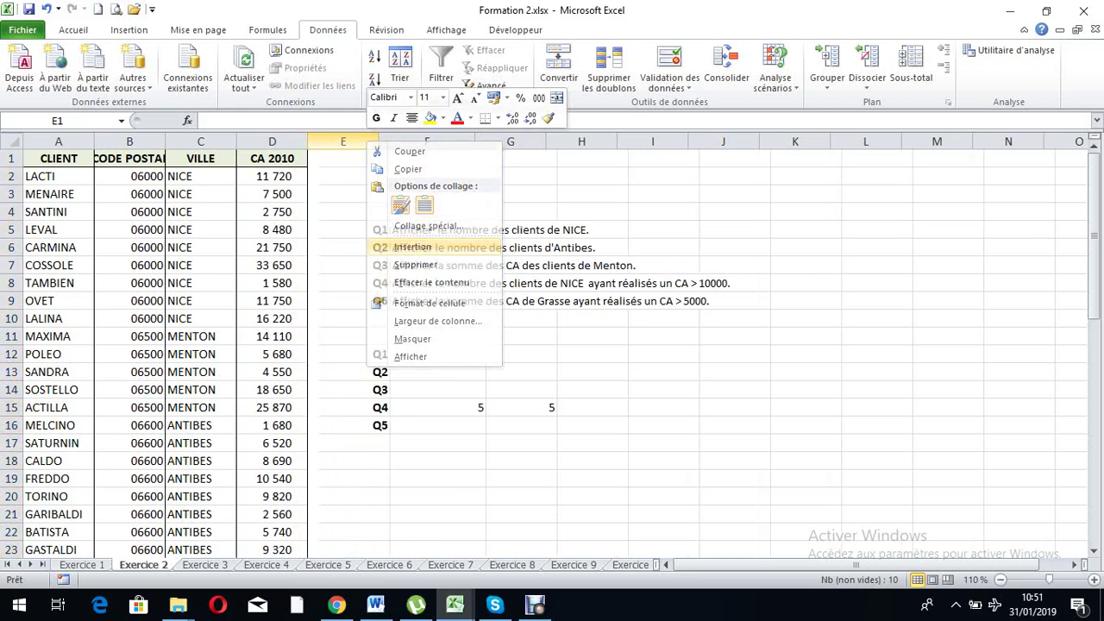
pyautogui.click(413, 246)
# - Enter =C2=$C$2 in E2 and fill it down to row 53
pyautogui.click(343, 176)
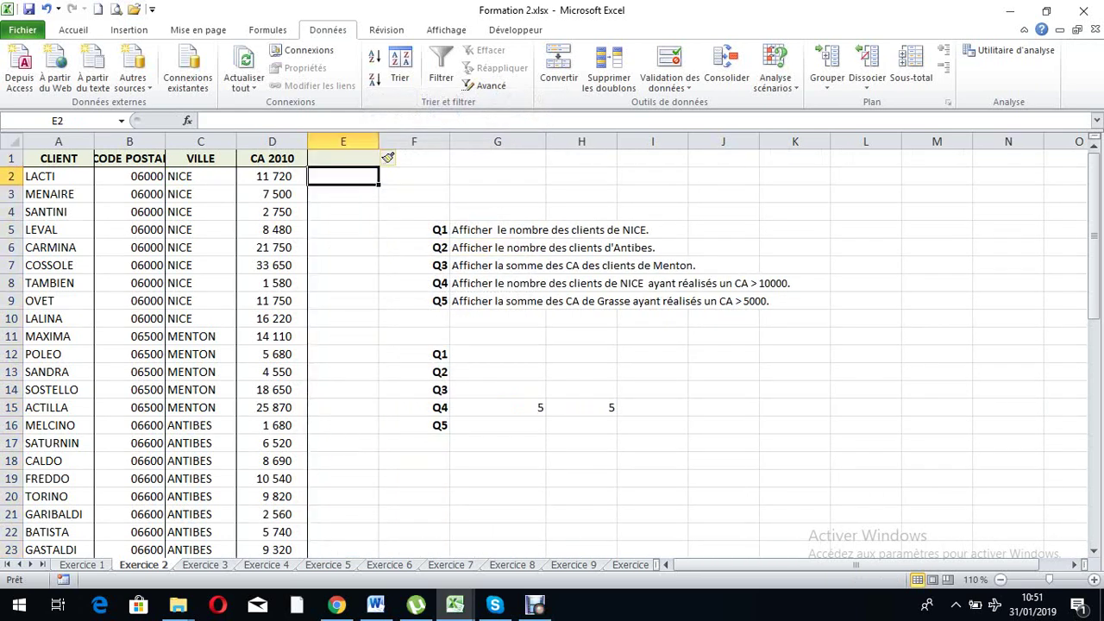
pyautogui.write('=')
pyautogui.click(200, 176)
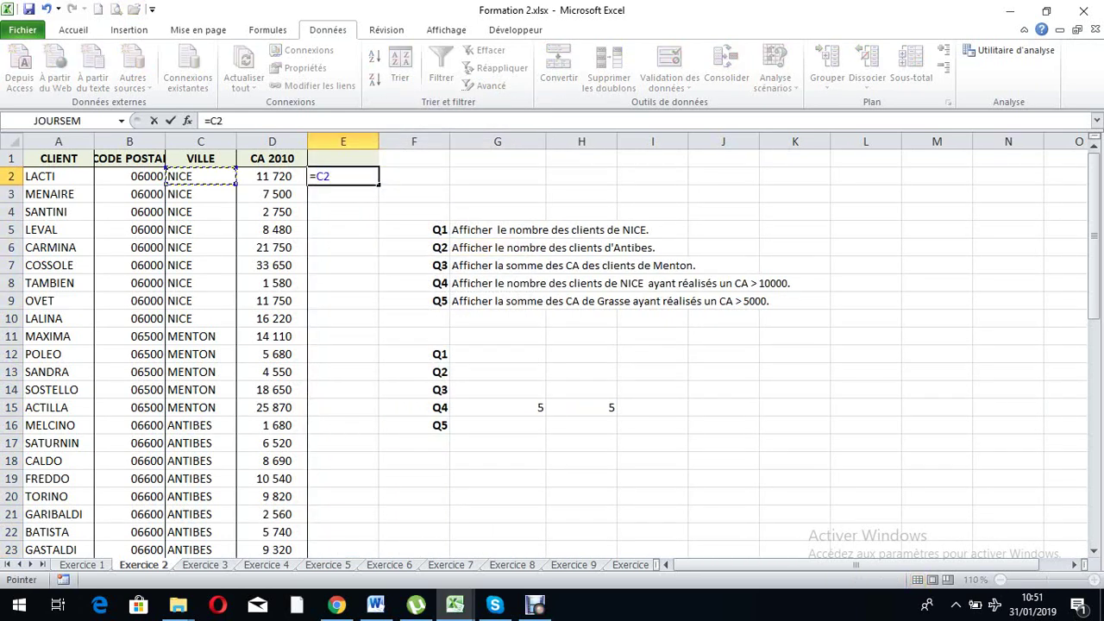
pyautogui.write('=')
pyautogui.click(200, 176)
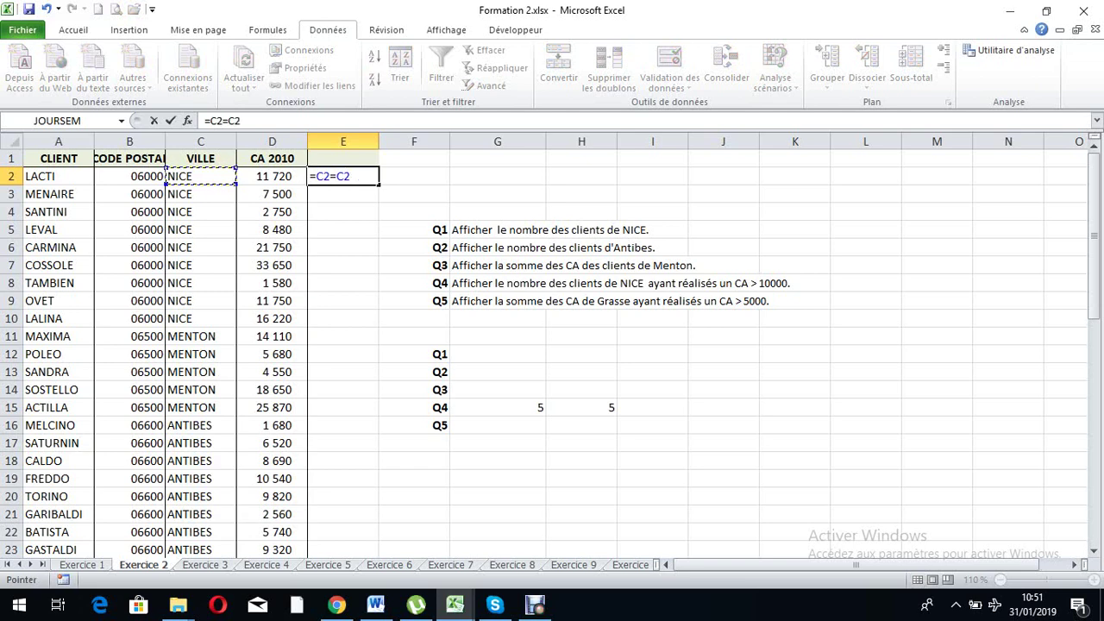
pyautogui.press('F4')
pyautogui.press('Return')
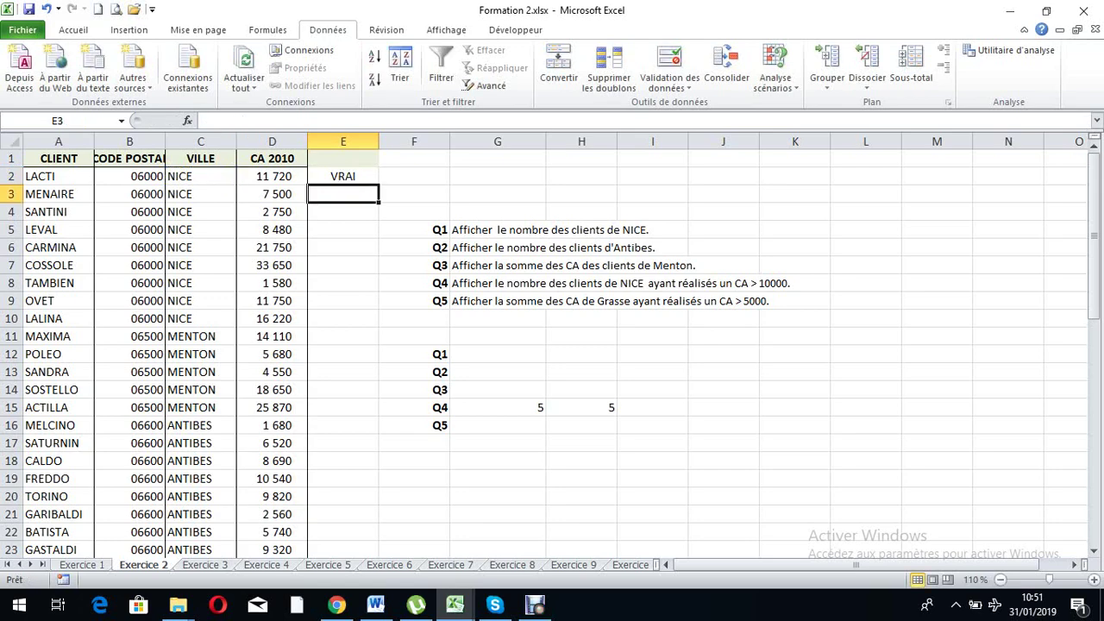
pyautogui.click(342, 176)
pyautogui.doubleClick(379, 185)
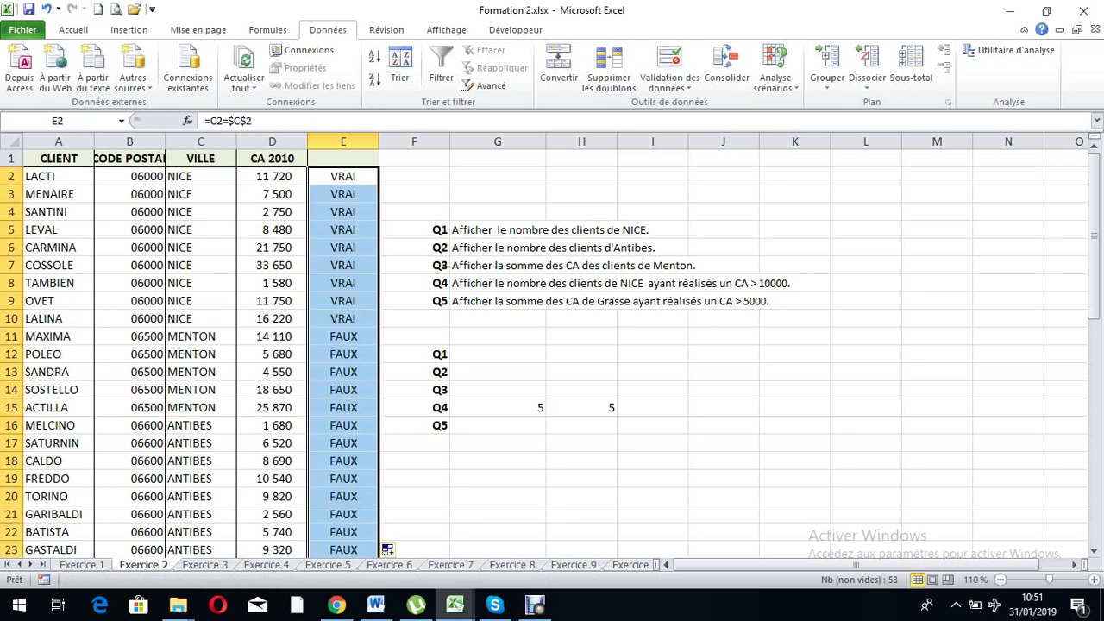
pyautogui.scroll(-1, 552, 345)
pyautogui.scroll(-9, 552, 345)
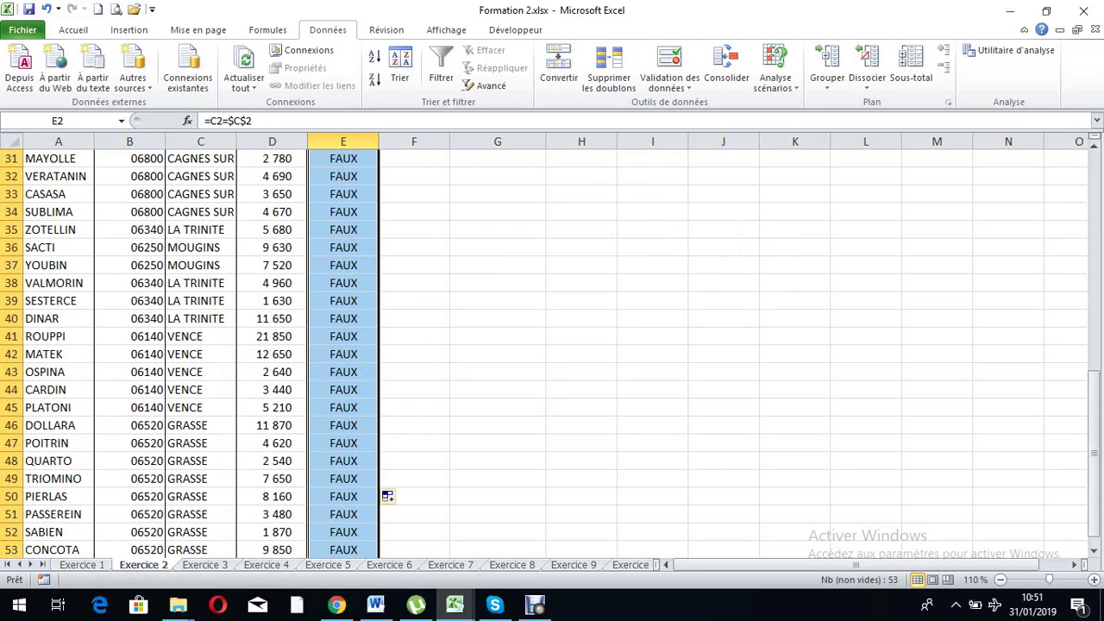
pyautogui.scroll(-3, 552, 345)
pyautogui.scroll(10, 552, 345)
pyautogui.scroll(3, 552, 345)
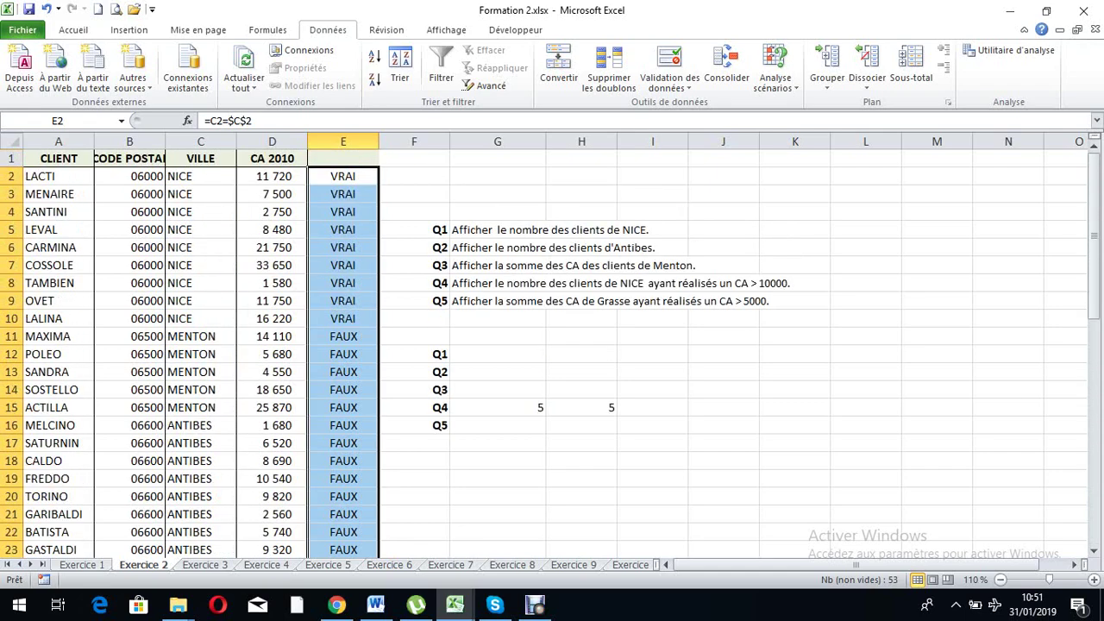
# - Insert a blank column at F
pyautogui.click(423, 140)
pyautogui.rightClick(423, 140)
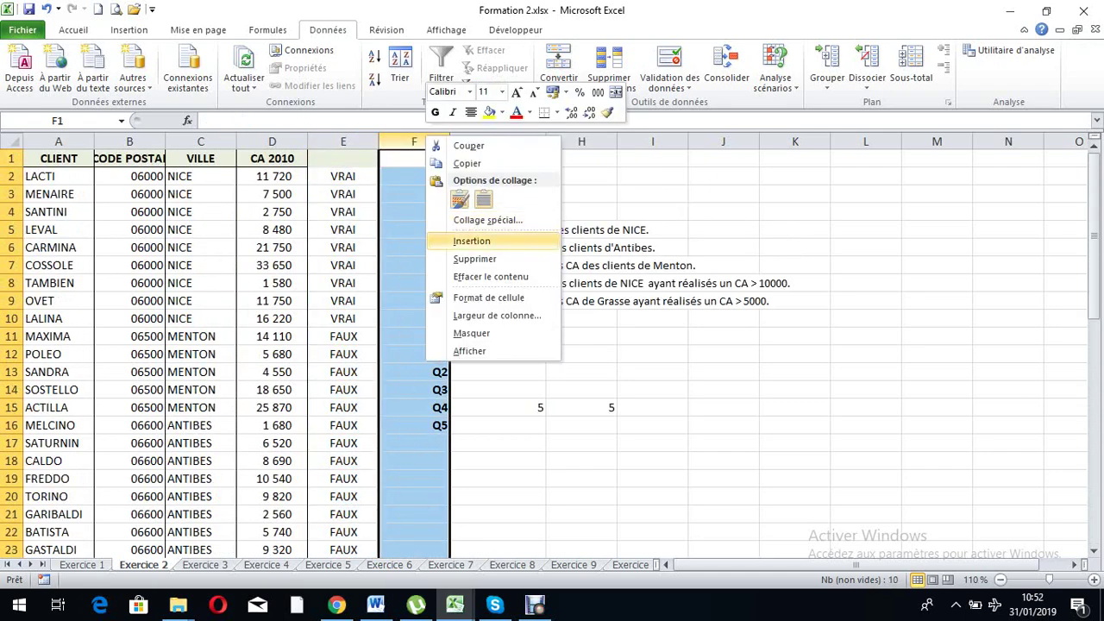
pyautogui.click(457, 241)
# - Enter =D2>10000 in F2 and fill it down the table
pyautogui.click(413, 176)
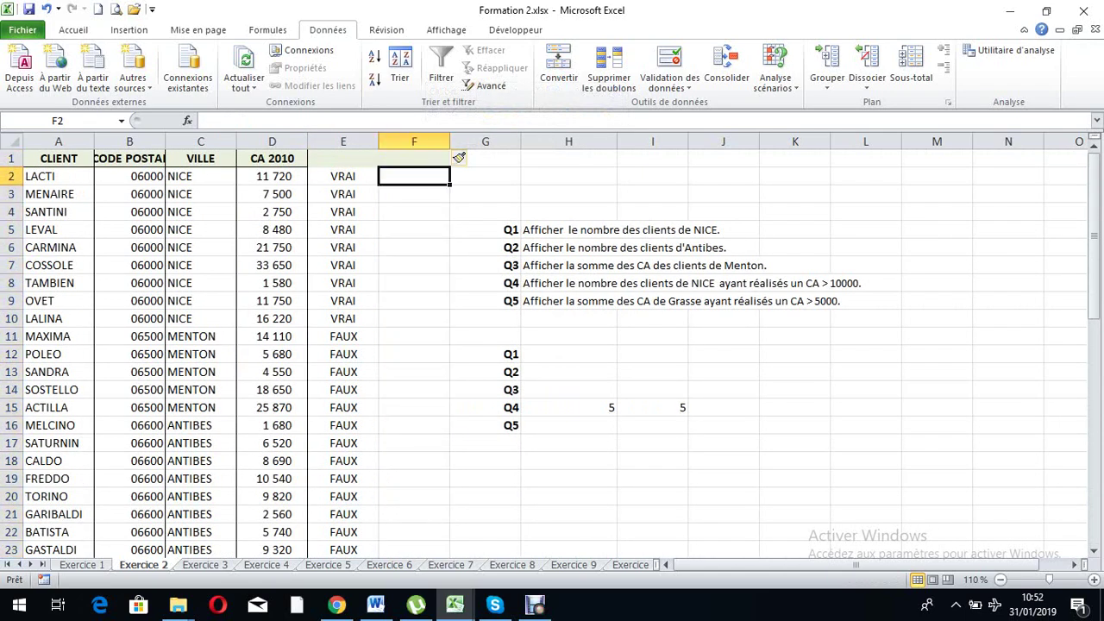
pyautogui.write('=')
pyautogui.click(272, 176)
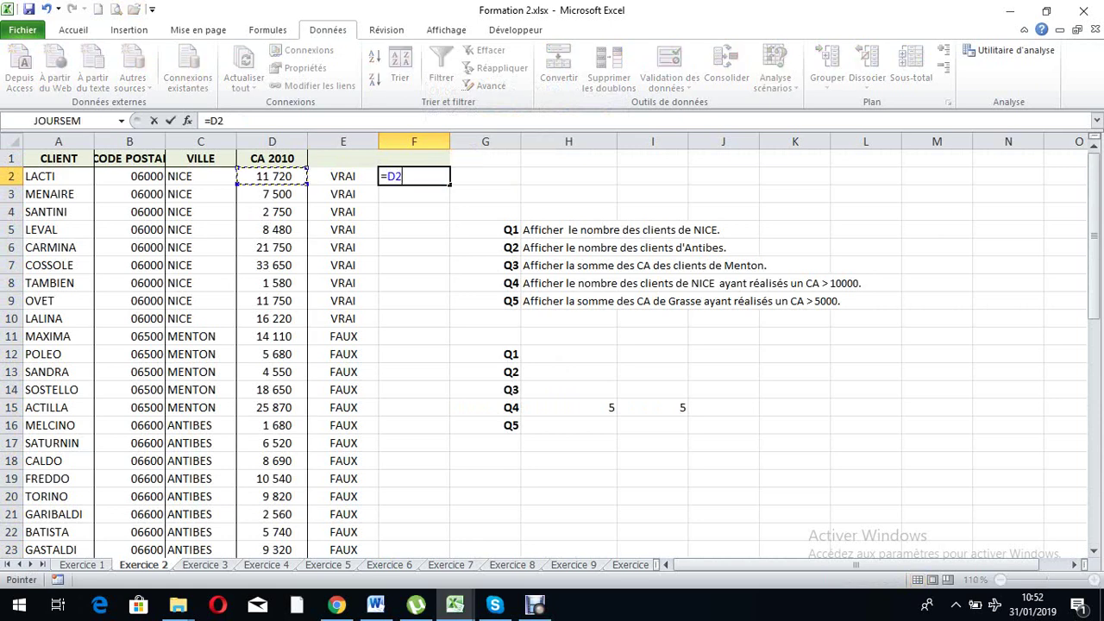
pyautogui.write('>')
pyautogui.write('10000')
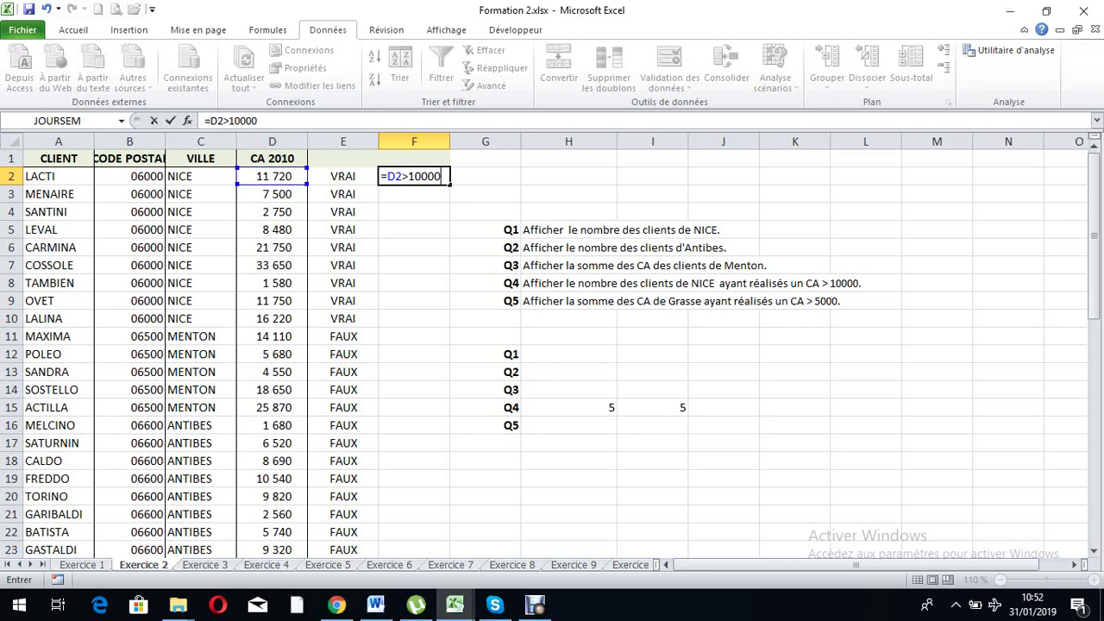
pyautogui.press('Return')
pyautogui.click(414, 176)
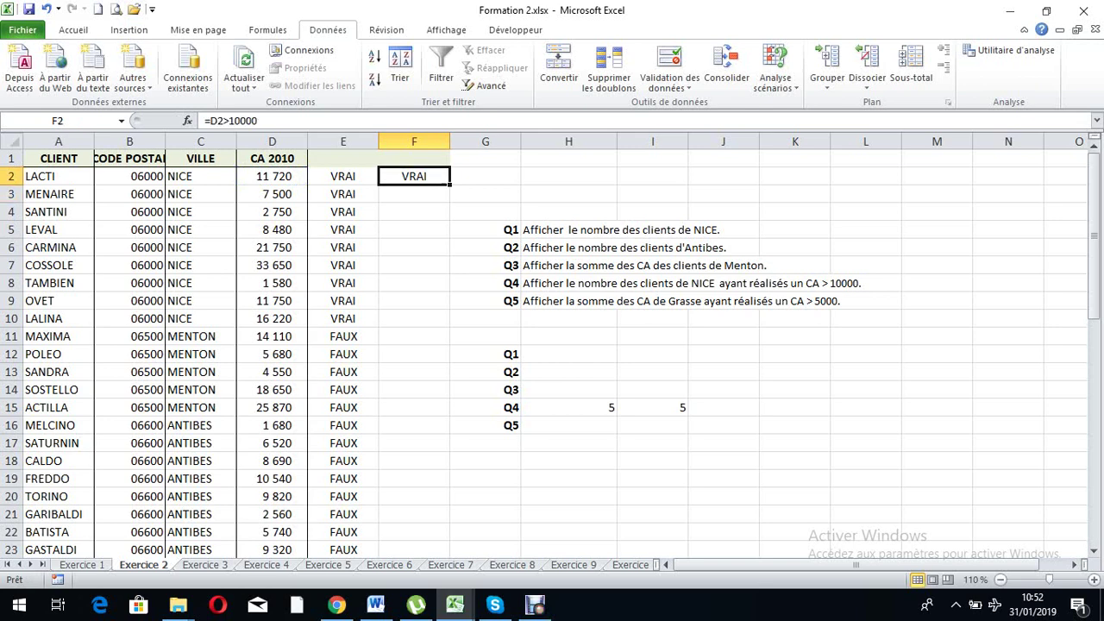
pyautogui.doubleClick(449, 185)
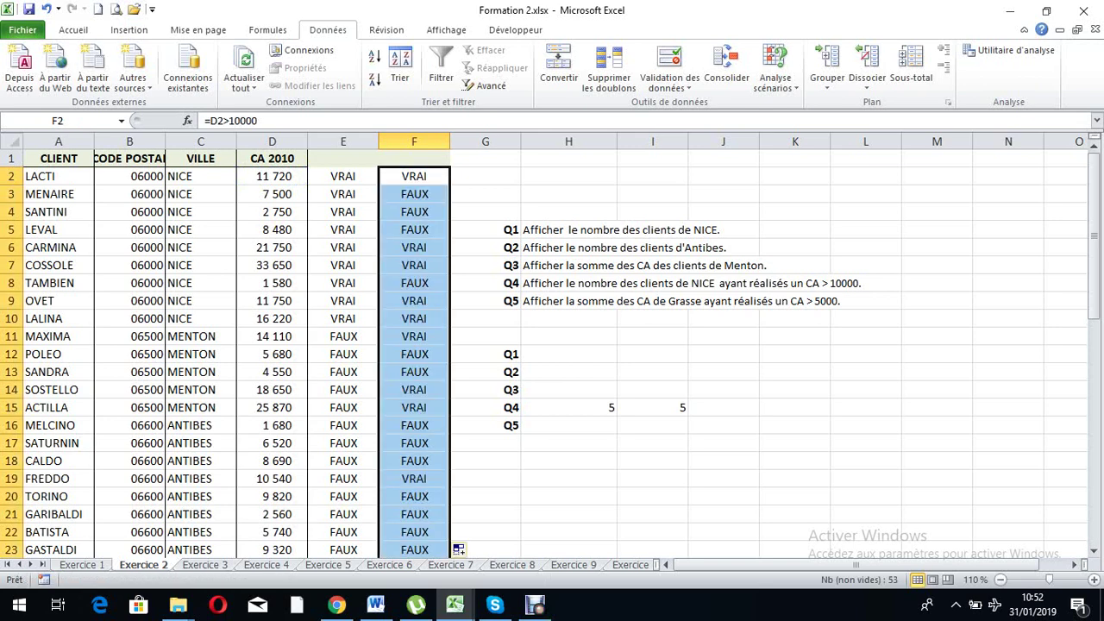
# - Insert a column at G with =E2*F2 filled down the table
pyautogui.rightClick(485, 141)
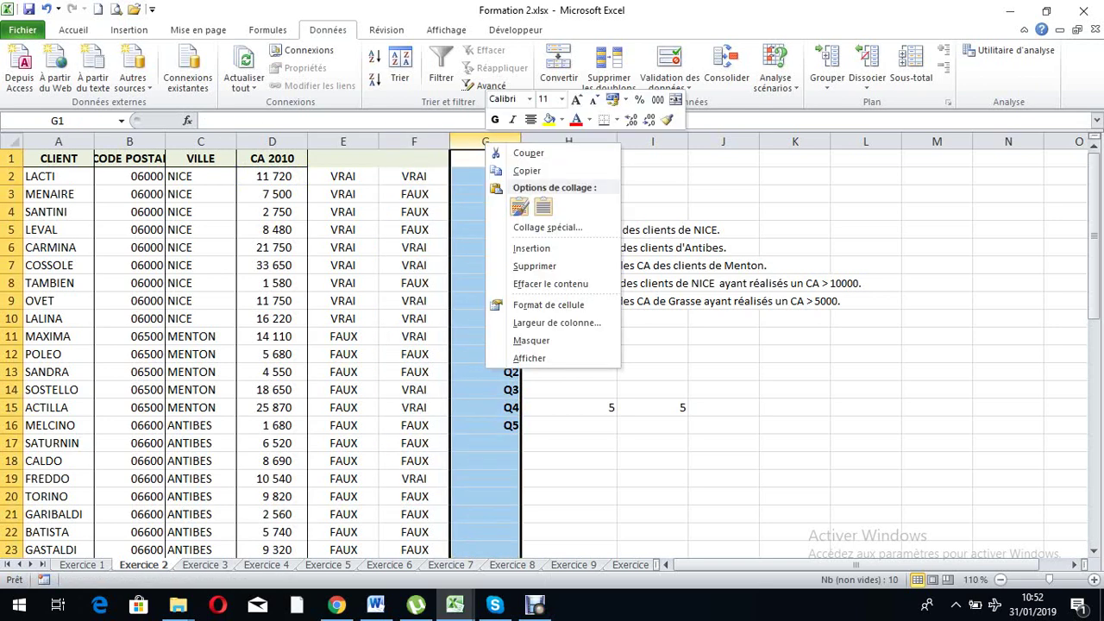
pyautogui.click(517, 249)
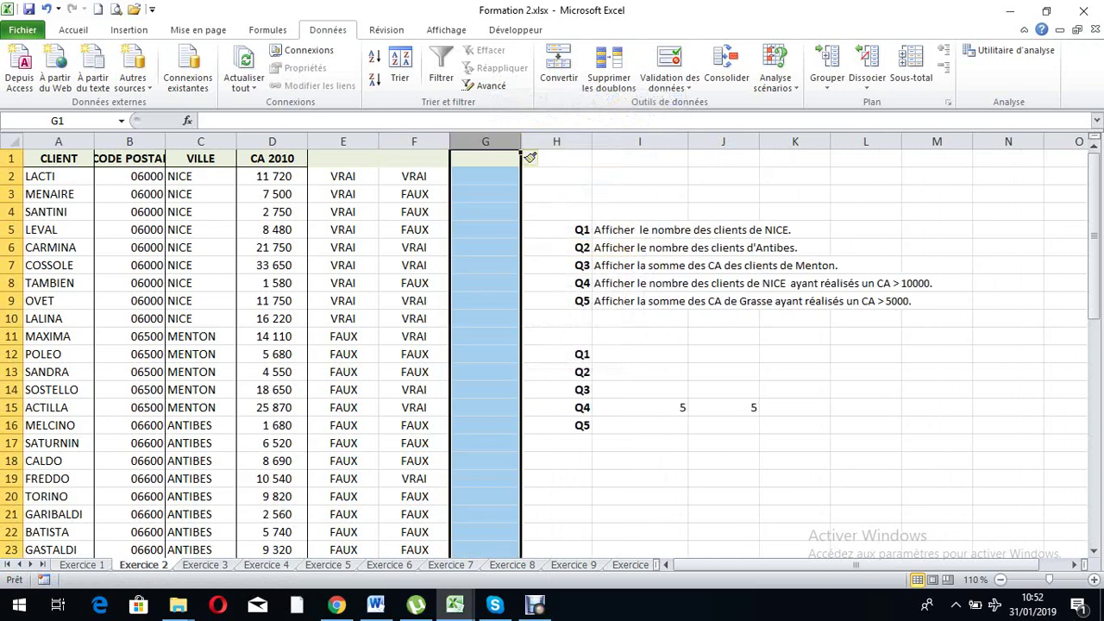
pyautogui.click(485, 176)
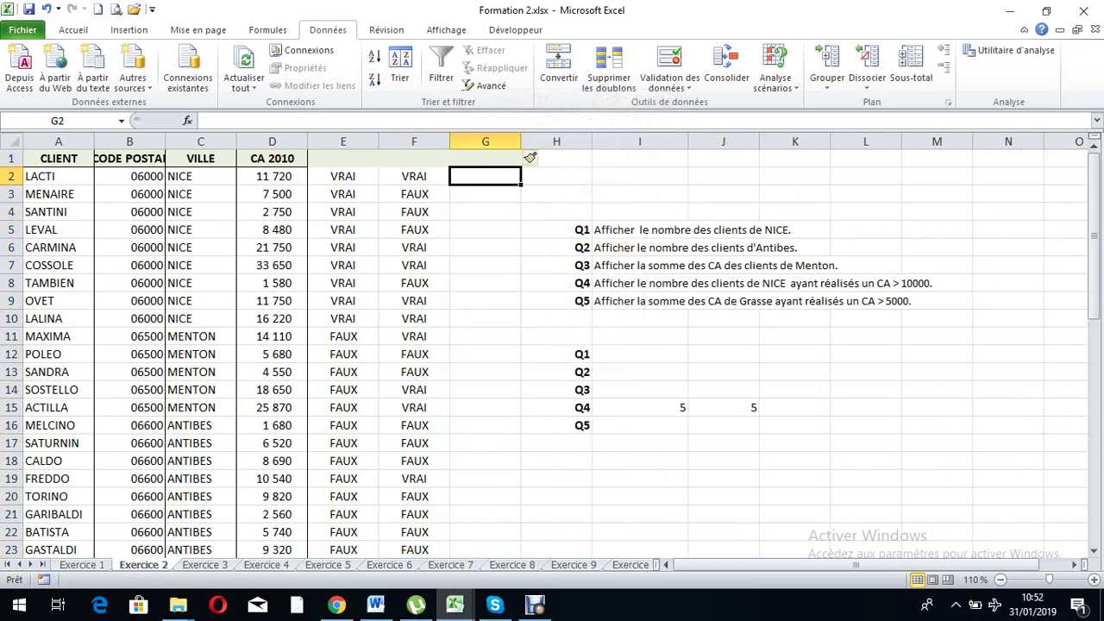
pyautogui.write('=')
pyautogui.click(342, 176)
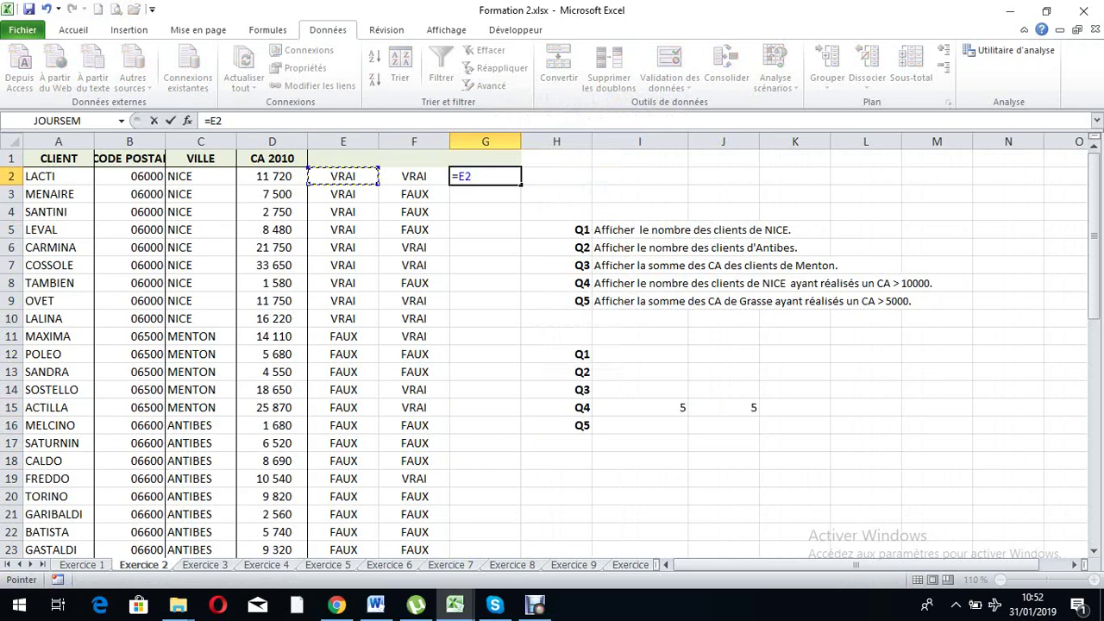
pyautogui.write('*')
pyautogui.click(414, 176)
pyautogui.press('Return')
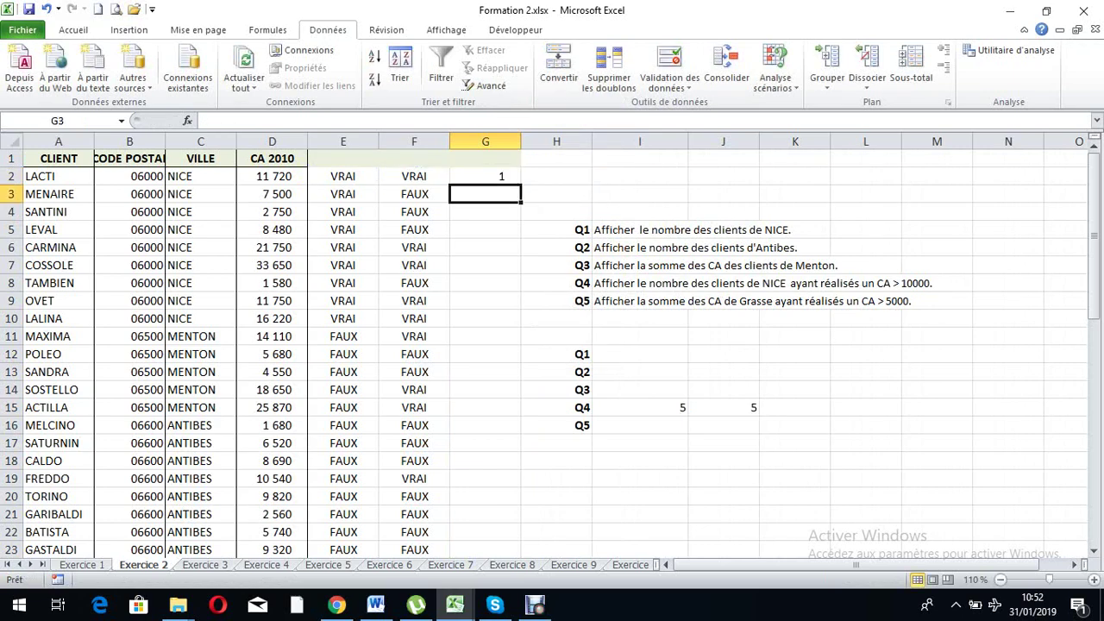
pyautogui.doubleClick(520, 183)
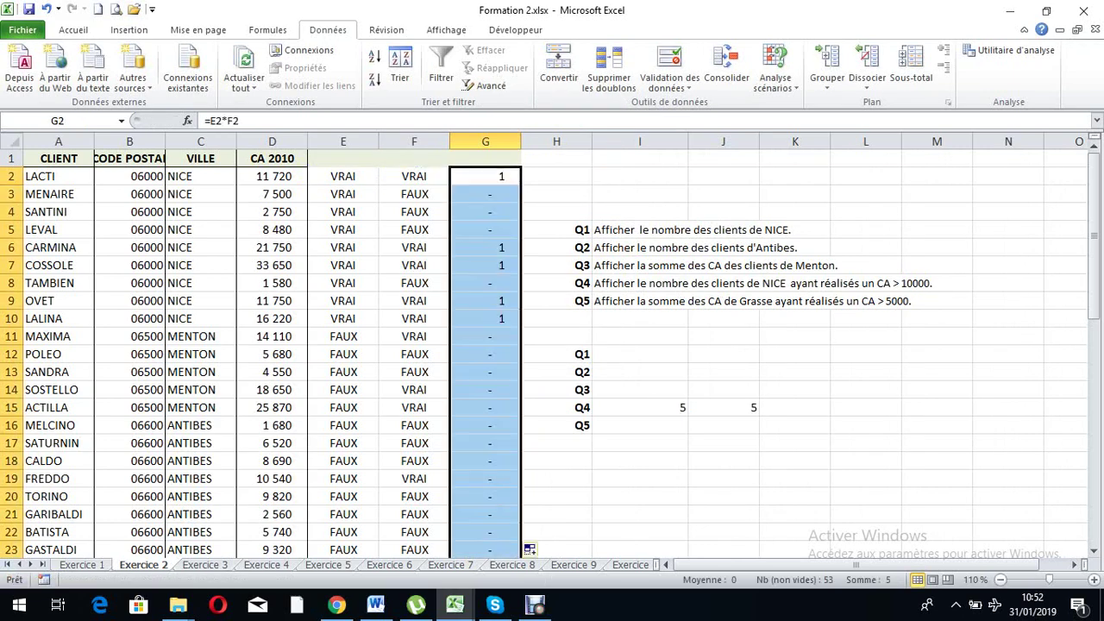
pyautogui.scroll(-4, 552, 344)
pyautogui.scroll(-5, 552, 345)
pyautogui.scroll(-4, 552, 345)
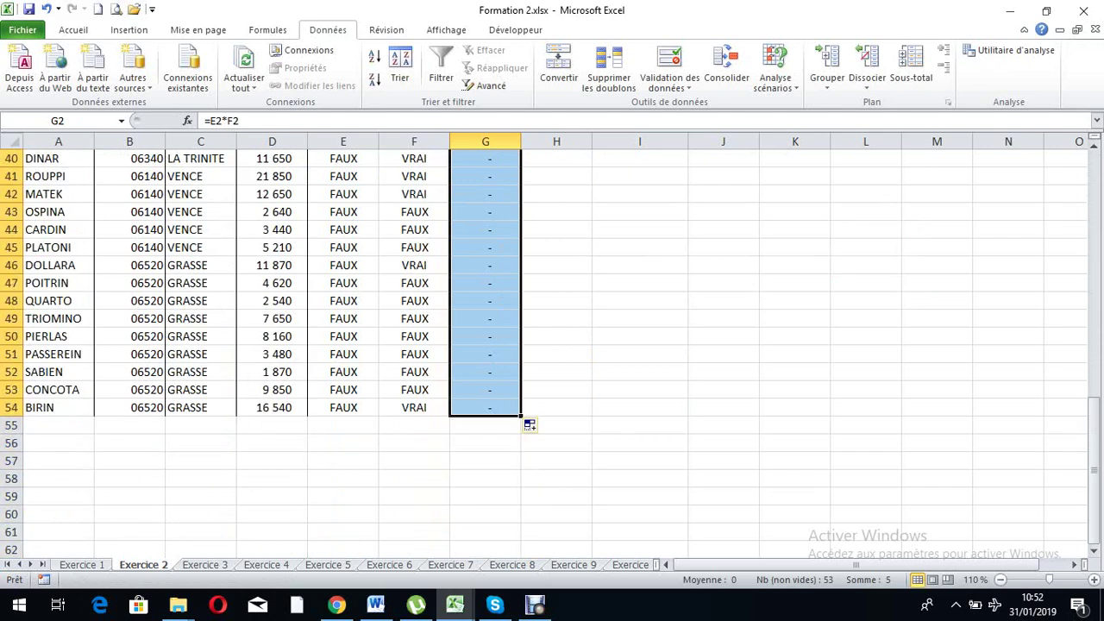
# - Total column G in G55 with =SOMME(G2:G54), giving 5
pyautogui.click(485, 425)
pyautogui.write('=')
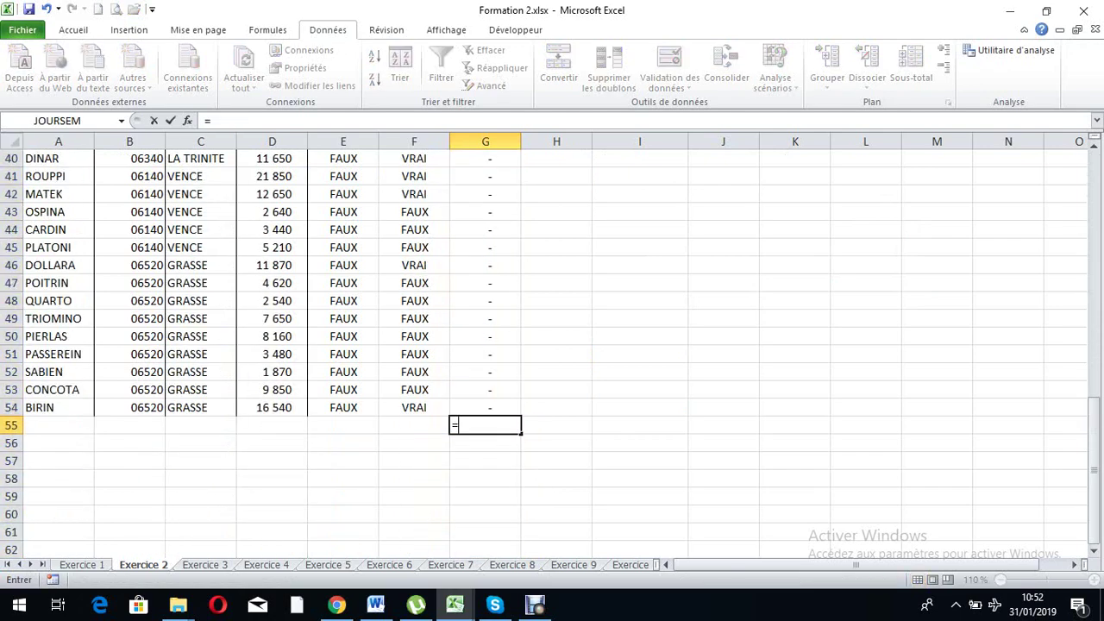
pyautogui.write('so')
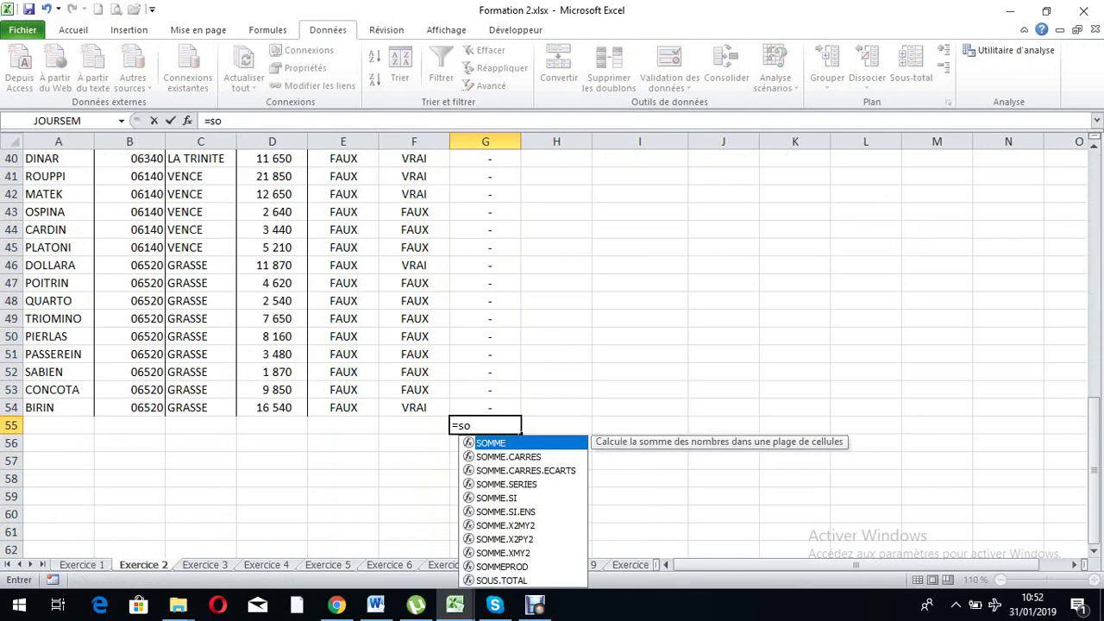
pyautogui.press('Tab')
pyautogui.moveTo(485, 407); pyautogui.dragTo(484, 169)
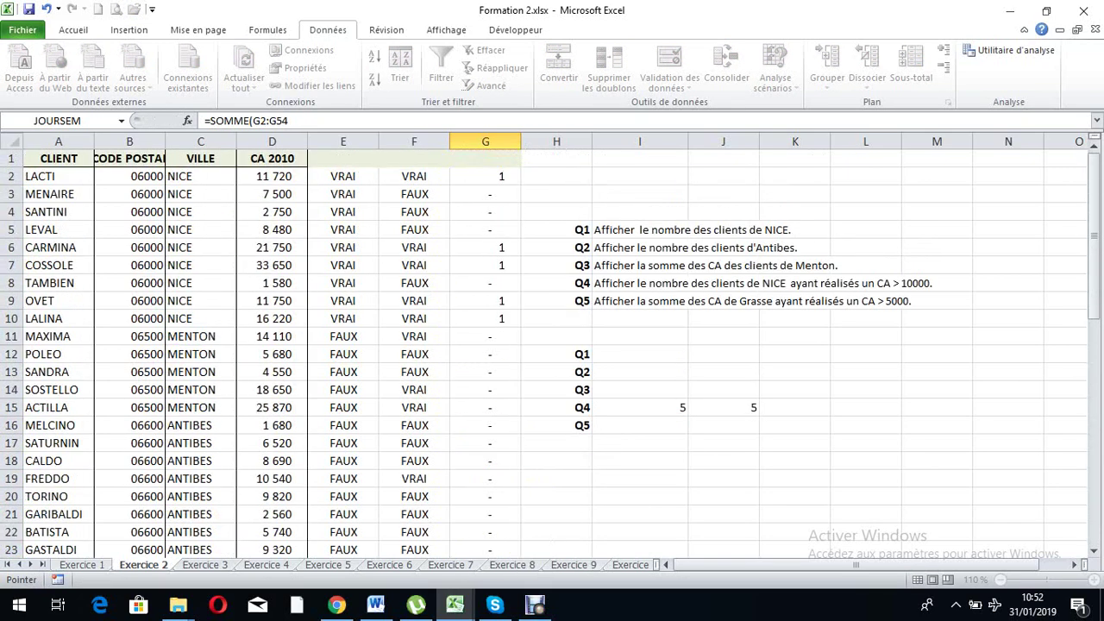
pyautogui.press('Return')
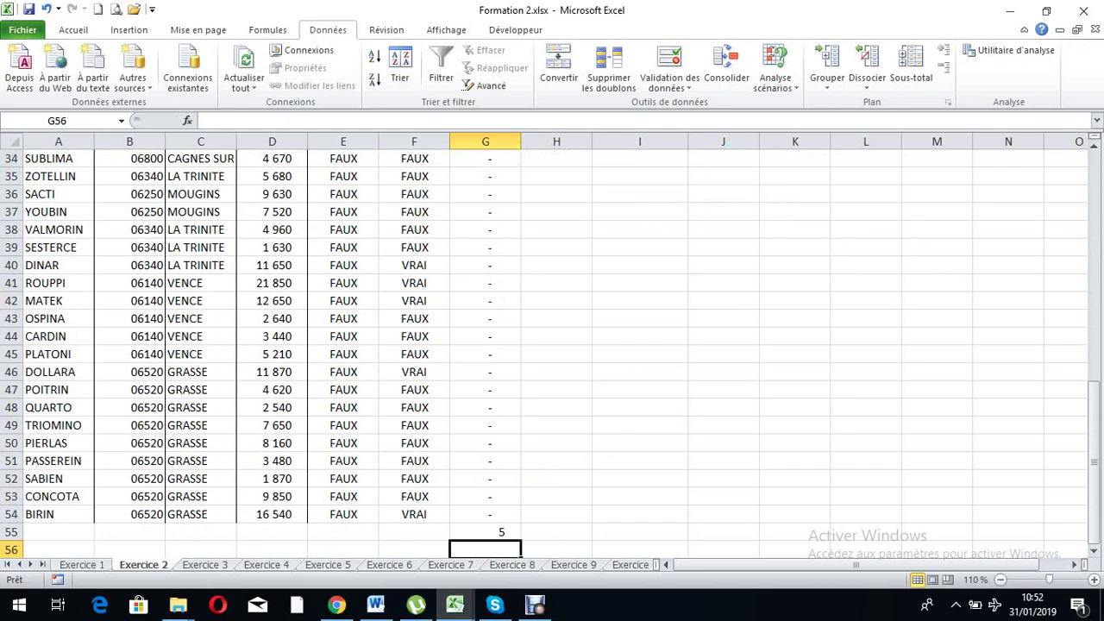
pyautogui.scroll(4, 552, 345)
pyautogui.scroll(6, 552, 345)
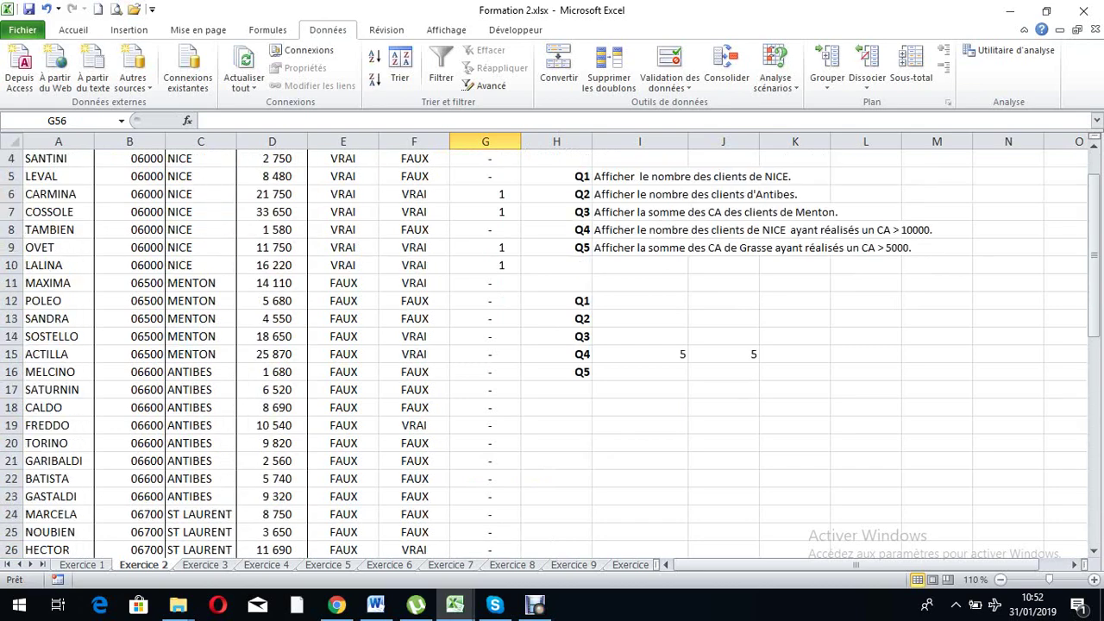
pyautogui.scroll(1, 552, 345)
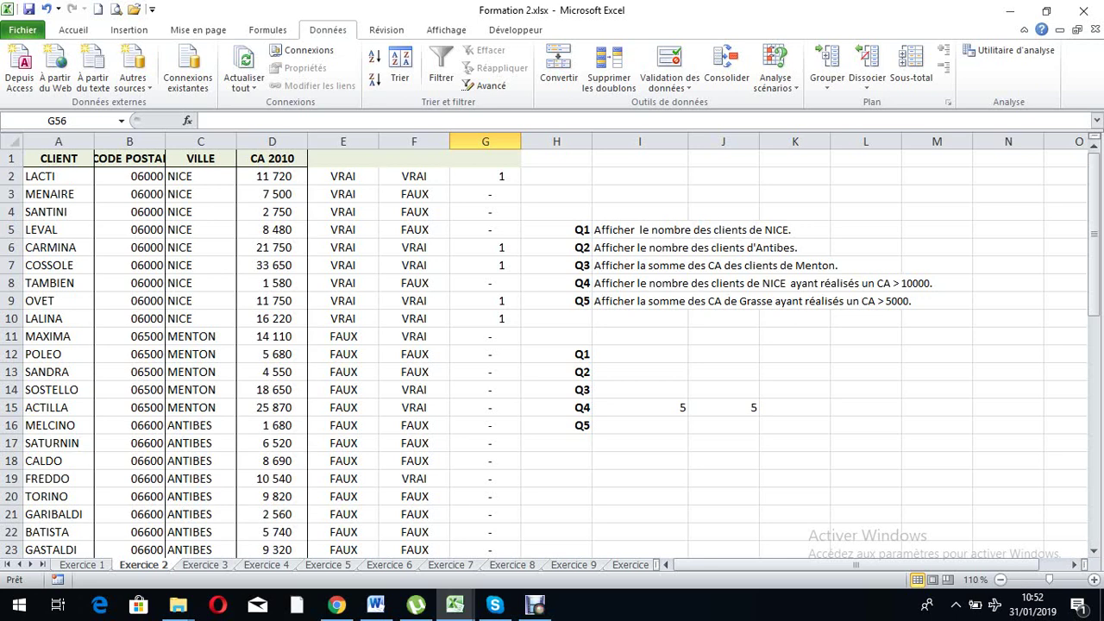
# - Start SOMME.SI.ENS in Q5 cell I16 with column D as the sum range
pyautogui.click(639, 425)
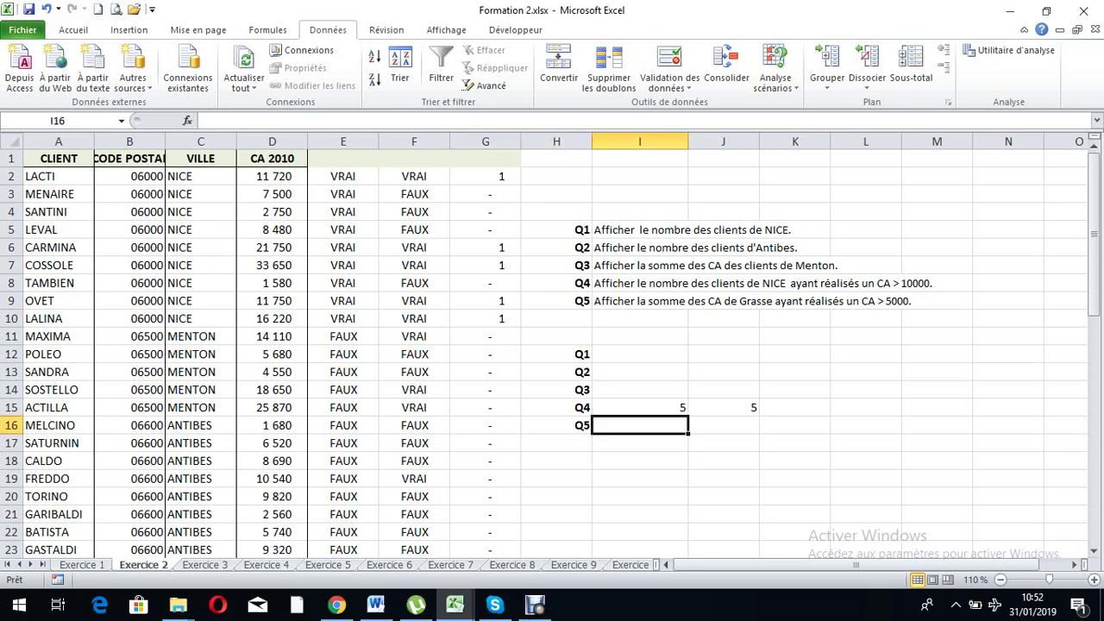
pyautogui.write('=somm')
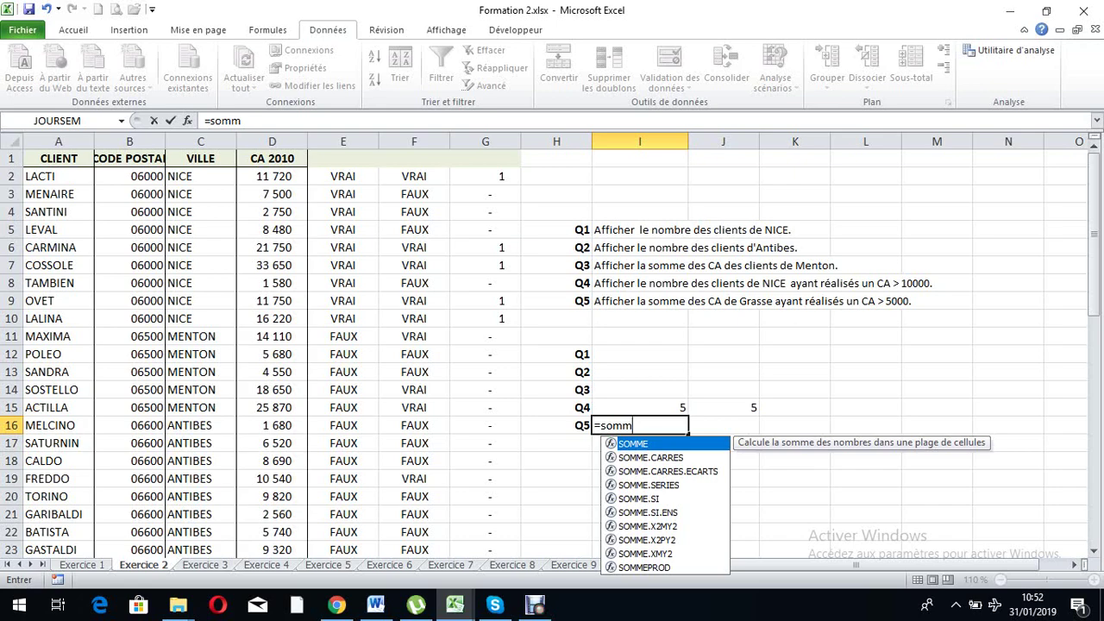
pyautogui.press('Down')
pyautogui.press('Down')
pyautogui.press('Down')
pyautogui.press('Tab')
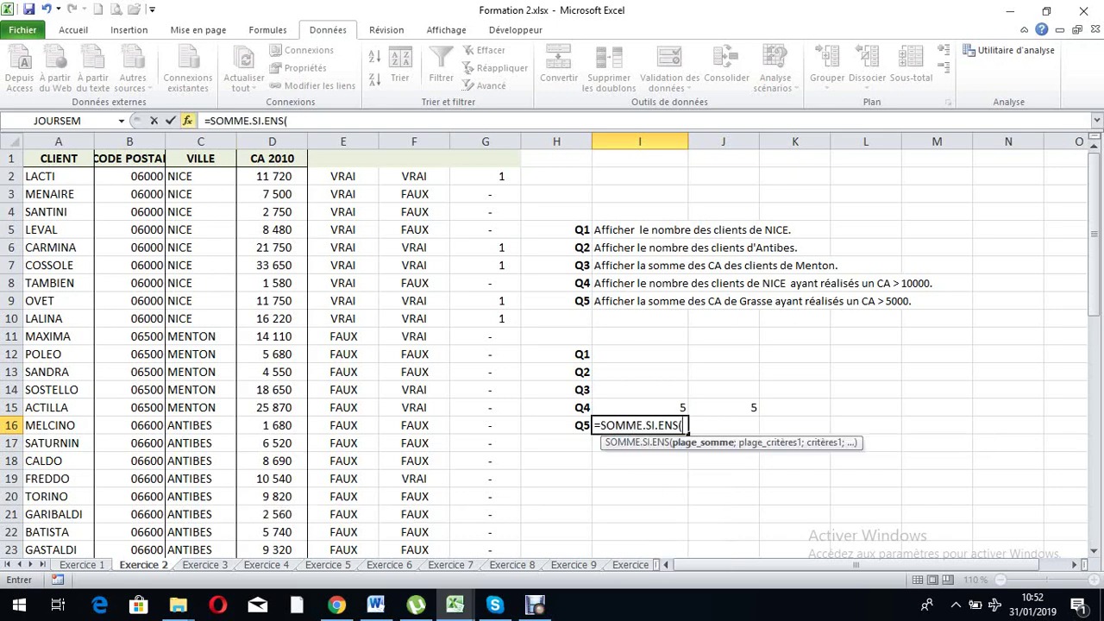
pyautogui.click(187, 121)
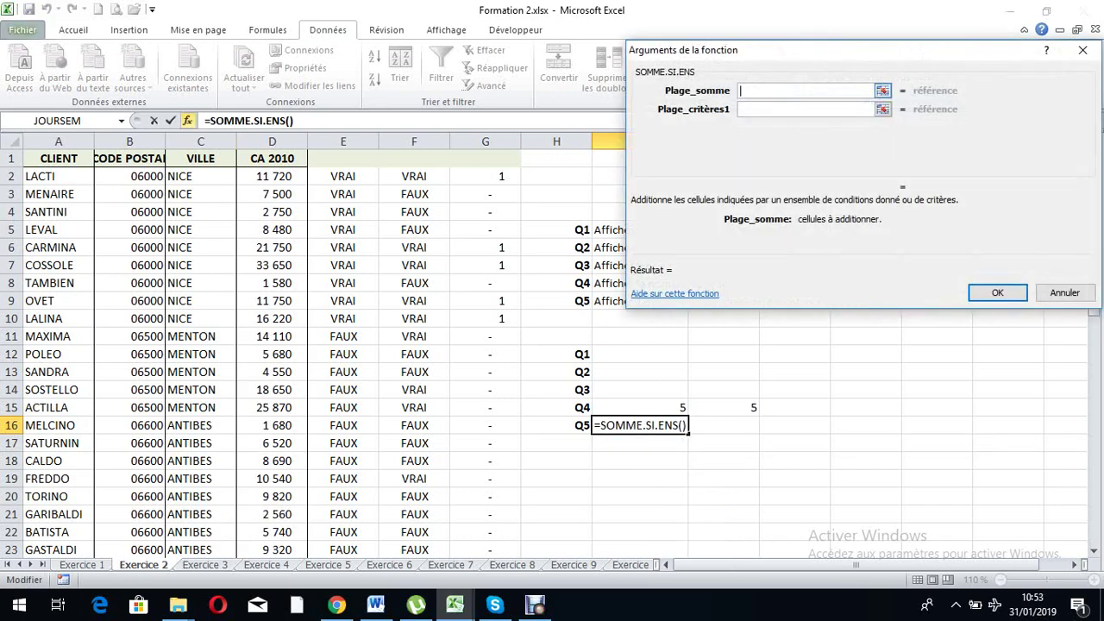
pyautogui.click(272, 141)
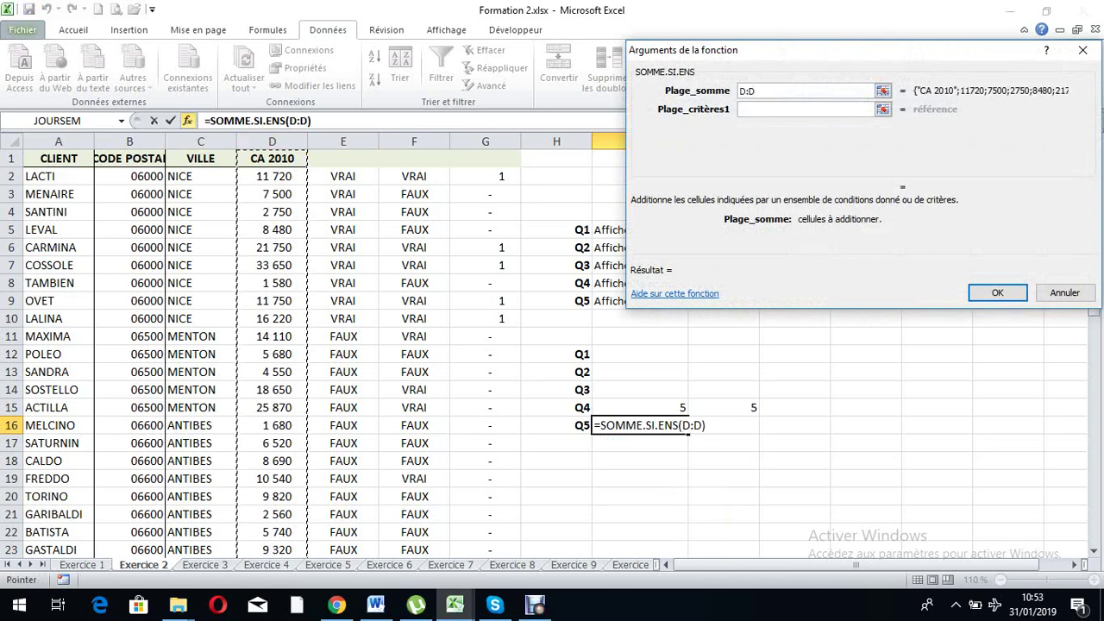
pyautogui.click(807, 109)
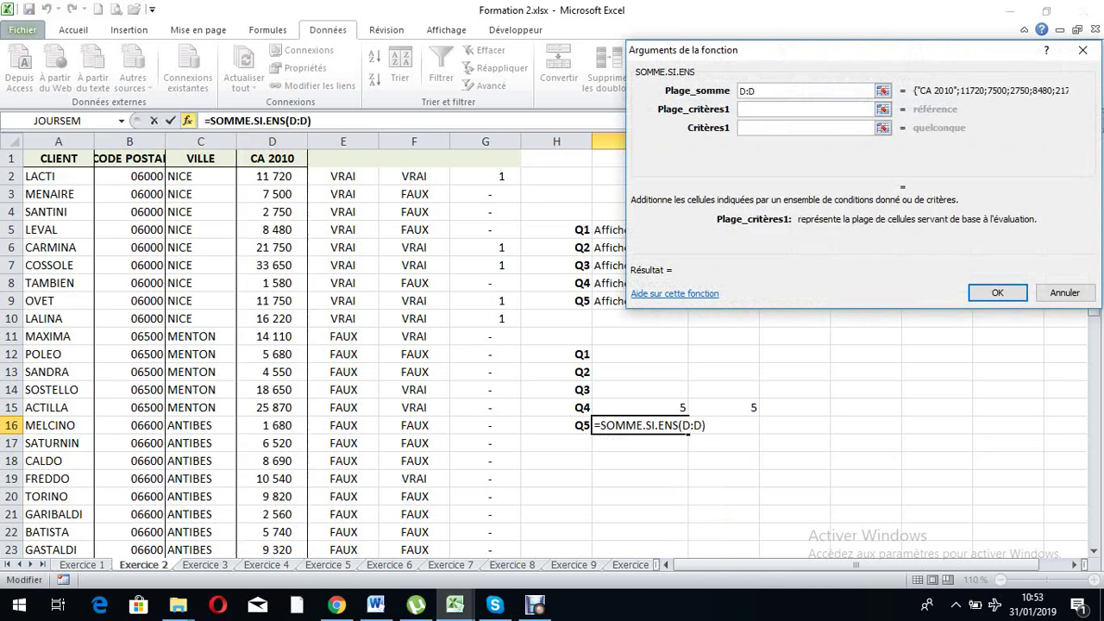
# - Add criteria C:C equal to C46 (GRASSE) and D:D >5000, giving 54070
pyautogui.moveTo(776, 50); pyautogui.dragTo(620, 11)
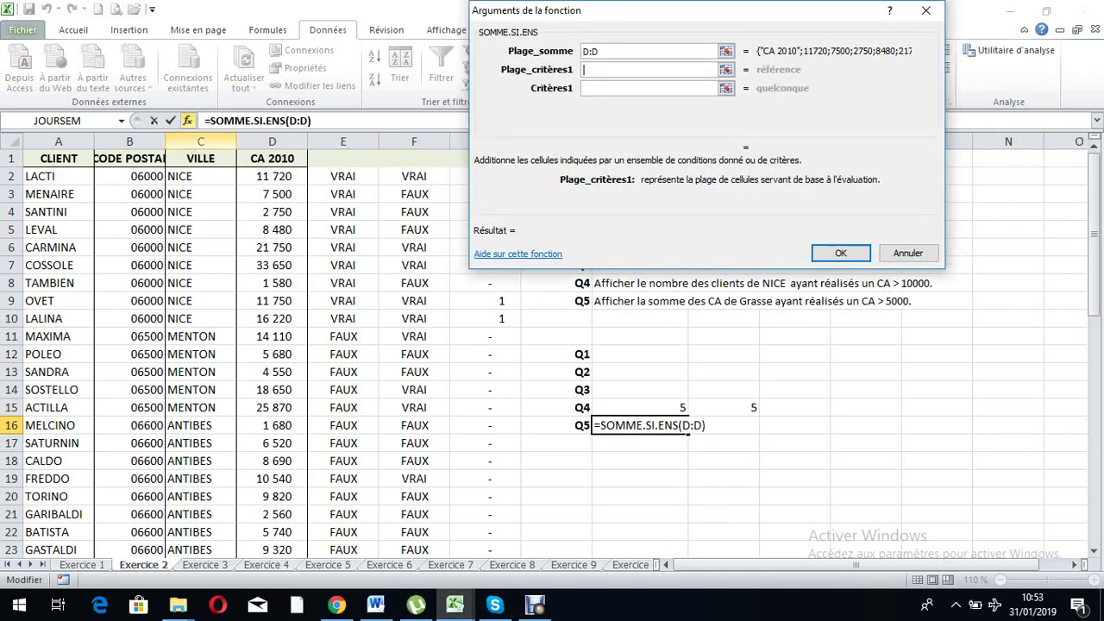
pyautogui.click(200, 140)
pyautogui.click(647, 88)
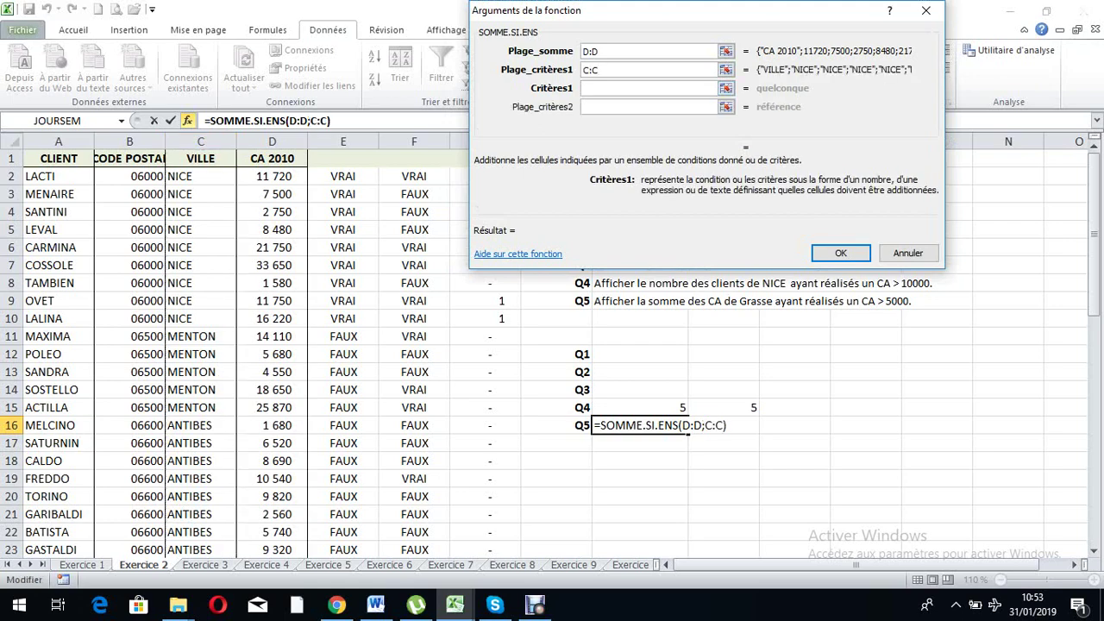
pyautogui.scroll(-2, 259, 345)
pyautogui.scroll(-2, 259, 345)
pyautogui.scroll(-1, 259, 345)
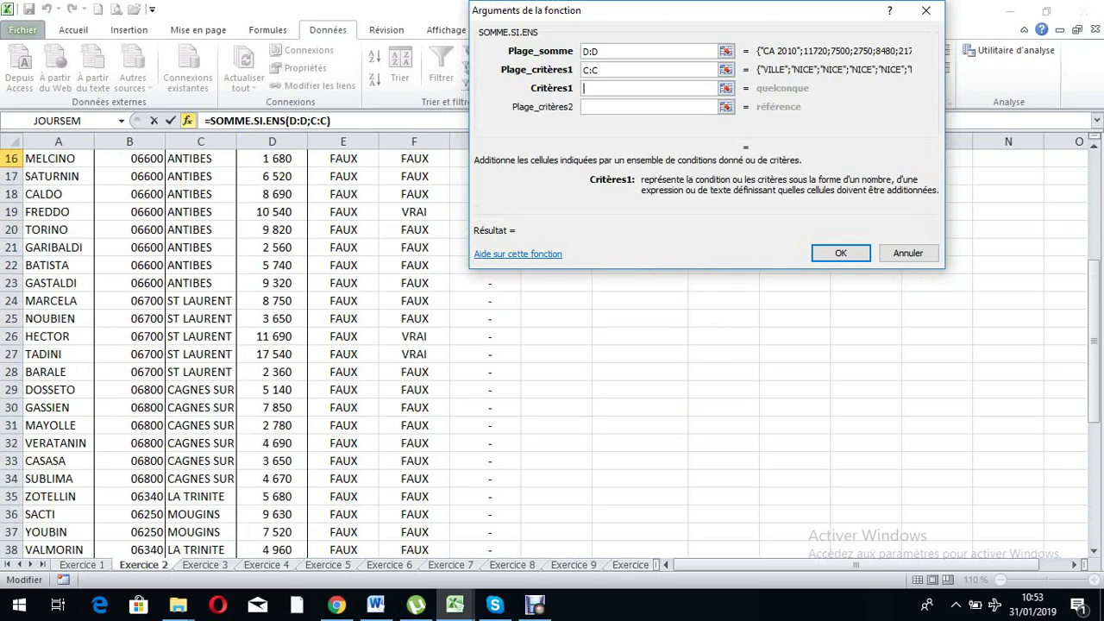
pyautogui.scroll(-2, 259, 345)
pyautogui.scroll(-2, 259, 345)
pyautogui.click(200, 479)
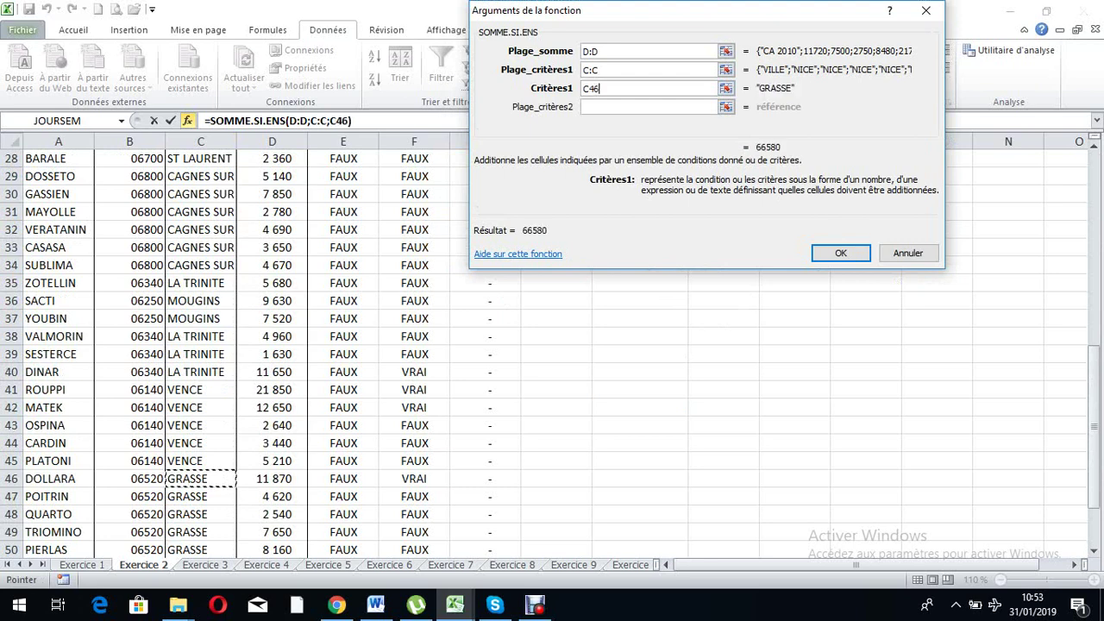
pyautogui.click(647, 107)
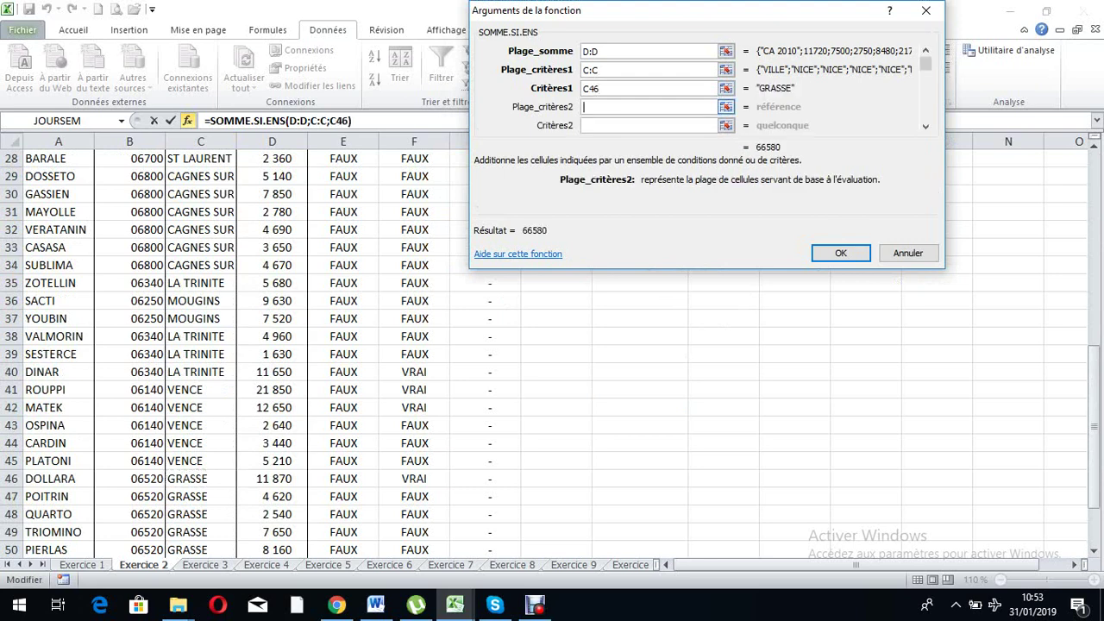
pyautogui.click(272, 141)
pyautogui.moveTo(699, 8); pyautogui.dragTo(837, 320)
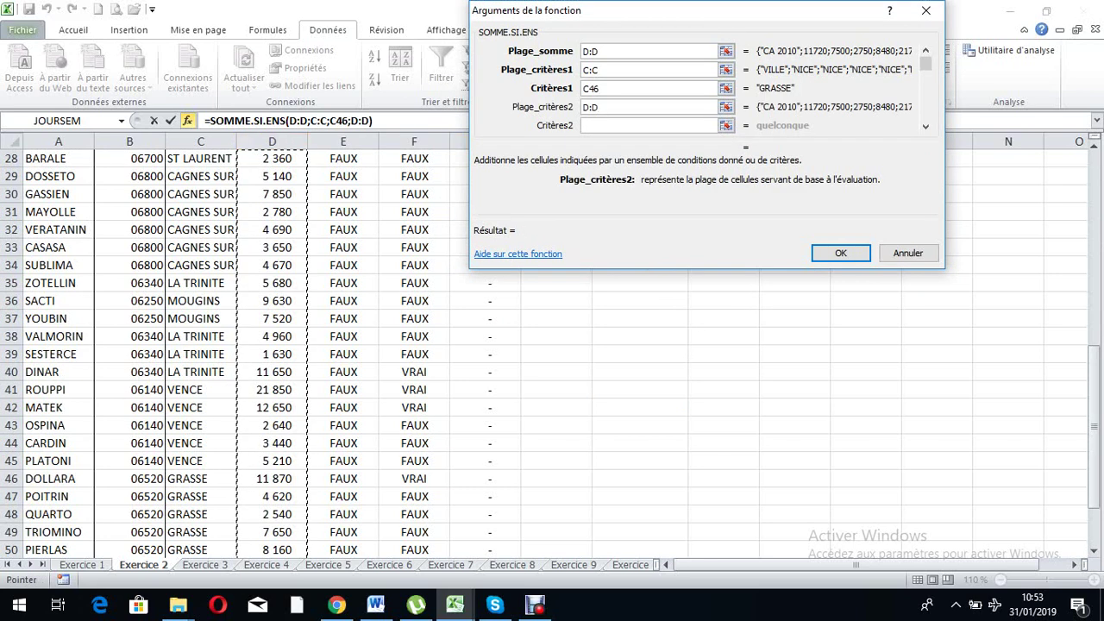
pyautogui.scroll(2, 344, 354)
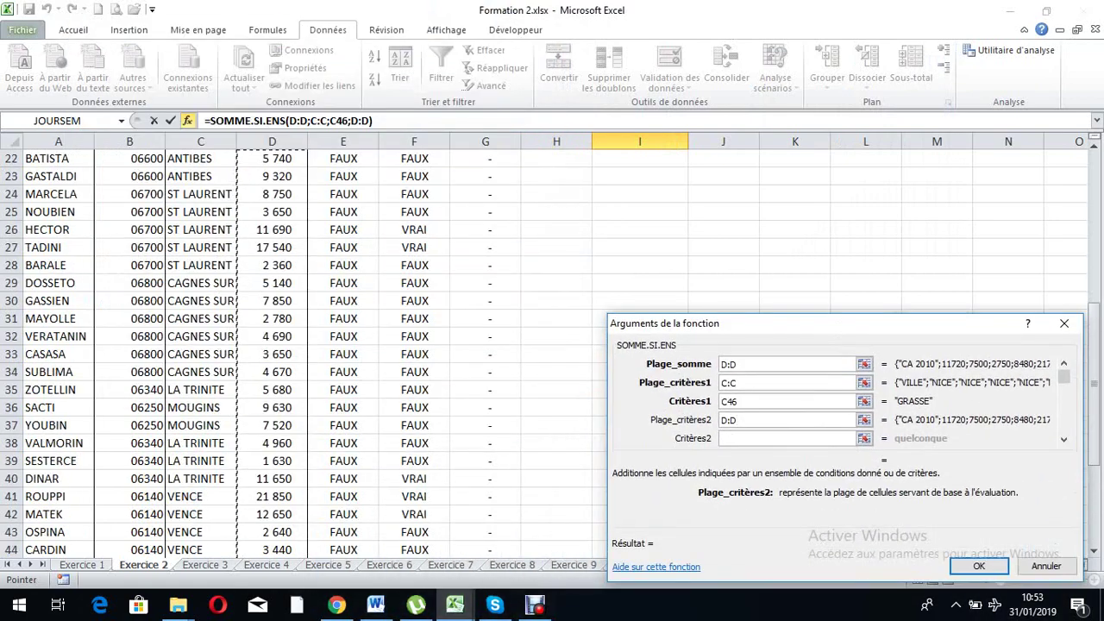
pyautogui.scroll(3, 345, 354)
pyautogui.click(787, 438)
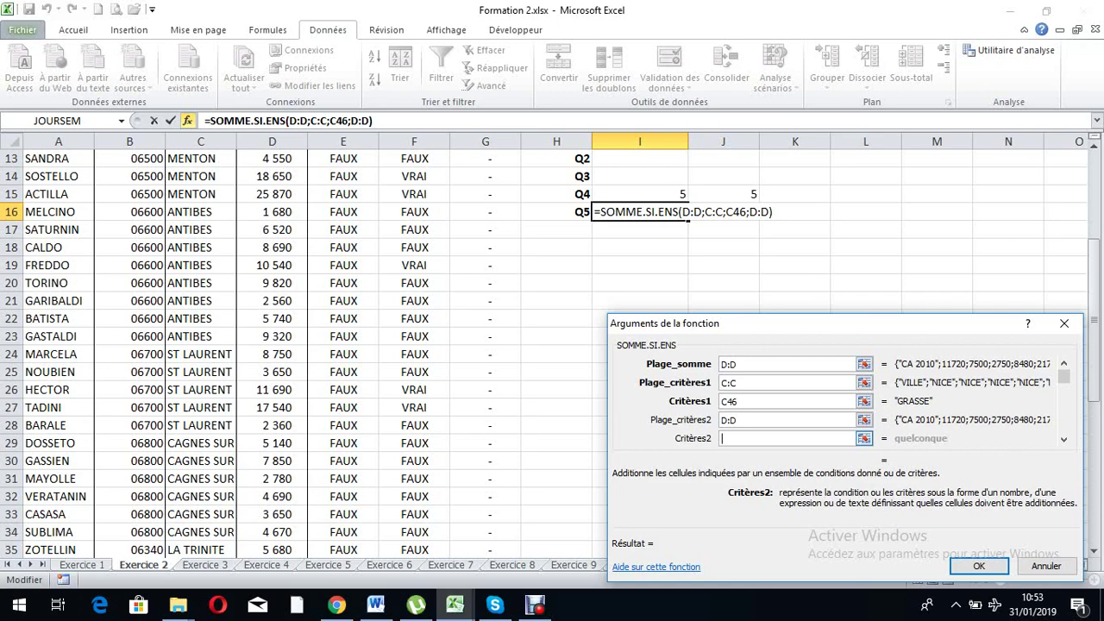
pyautogui.write('>5000')
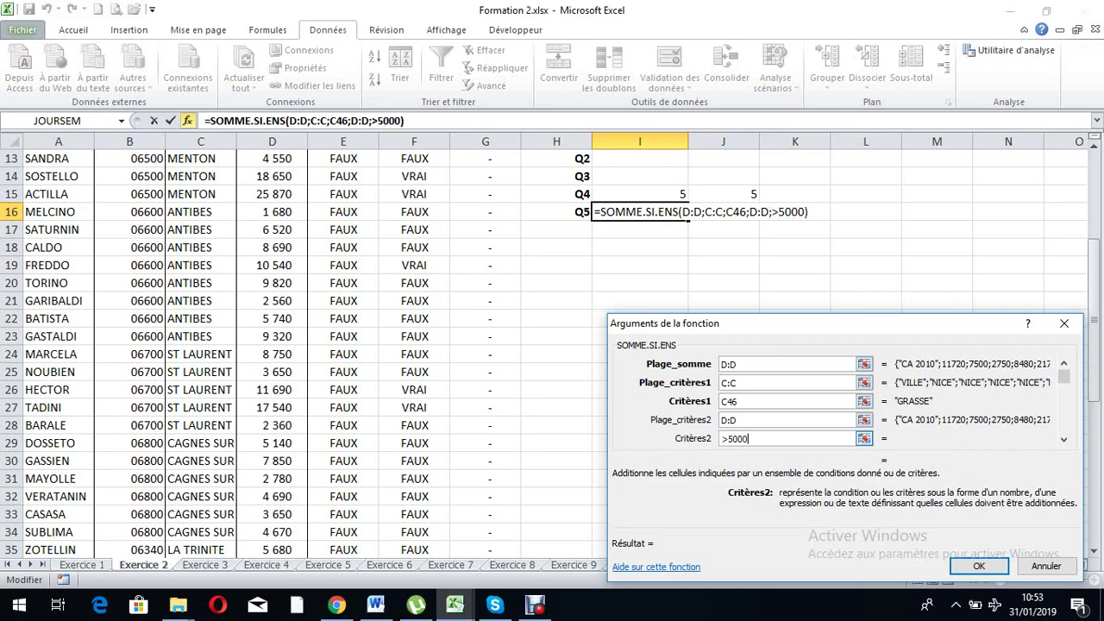
pyautogui.click(978, 565)
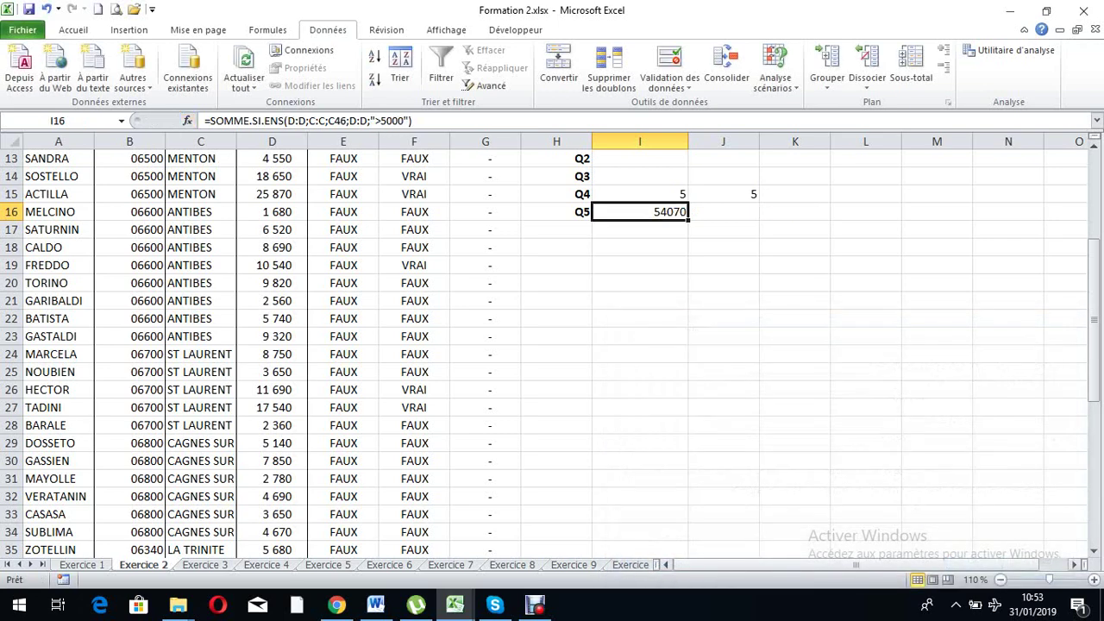
# - Begin =SOMMEPROD((C:C=C46)* in J16, comparing cities against GRASSE
pyautogui.scroll(3, 552, 345)
pyautogui.scroll(1, 552, 345)
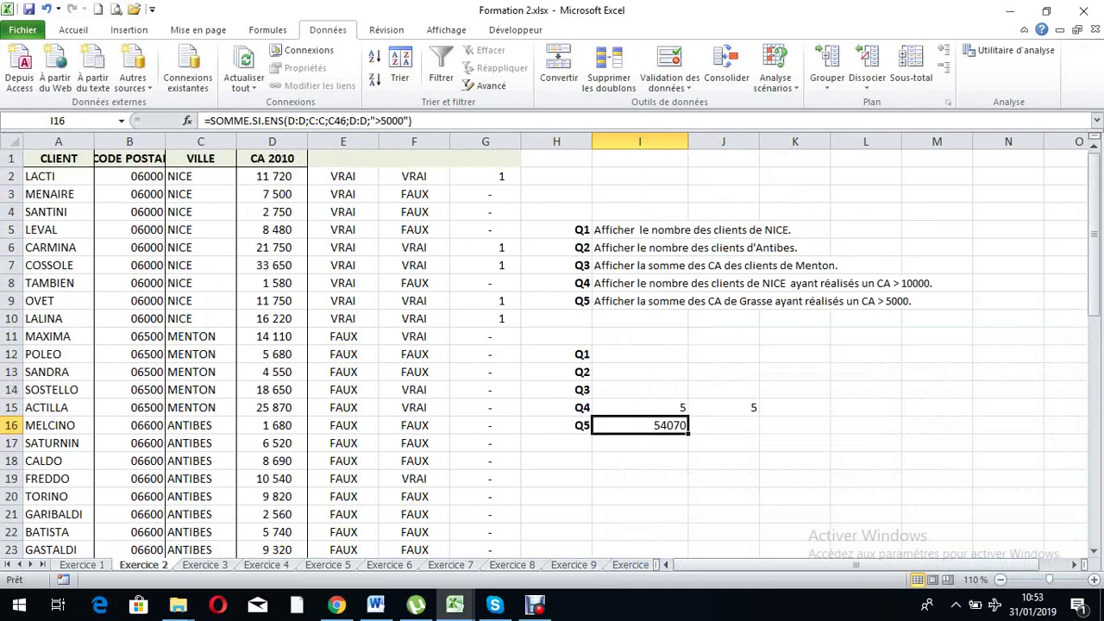
pyautogui.click(723, 425)
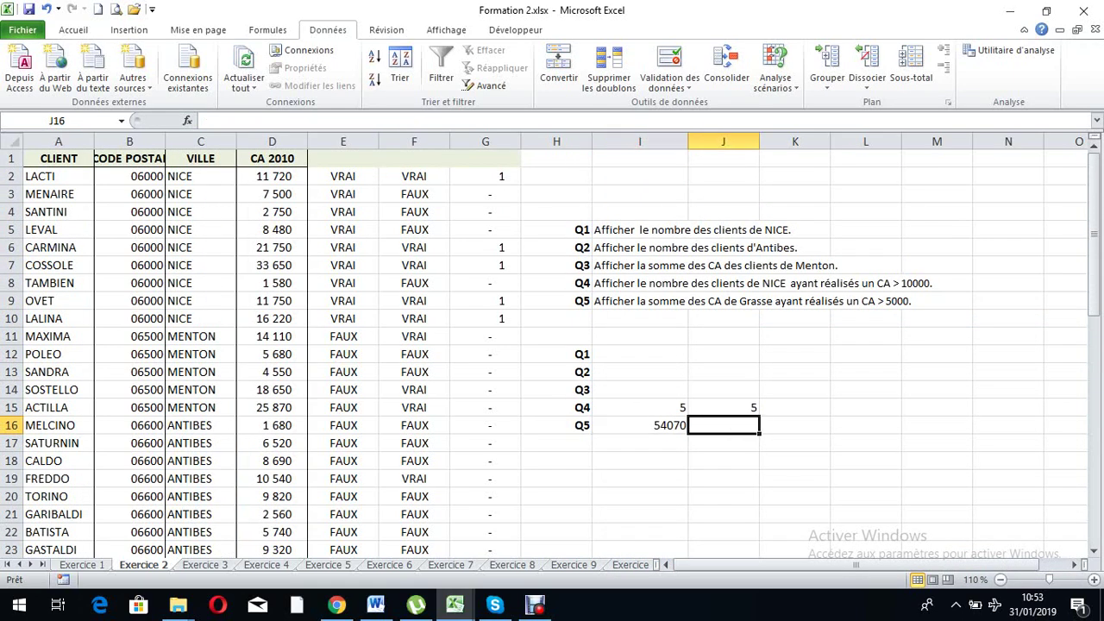
pyautogui.write('=somm')
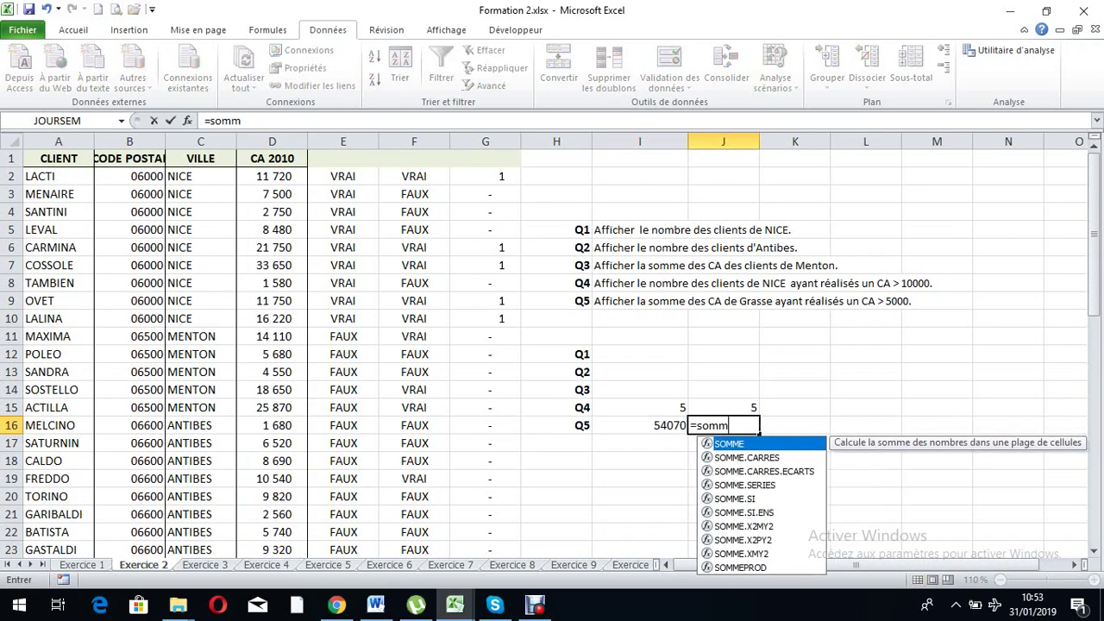
pyautogui.write('ep')
pyautogui.press('Tab')
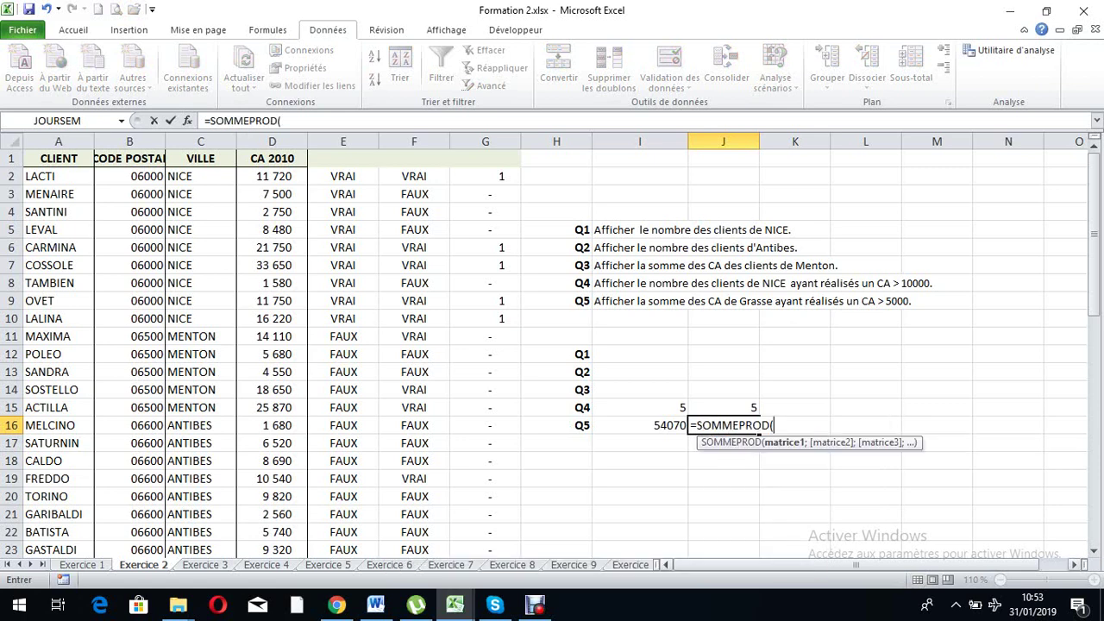
pyautogui.write('(')
pyautogui.click(200, 141)
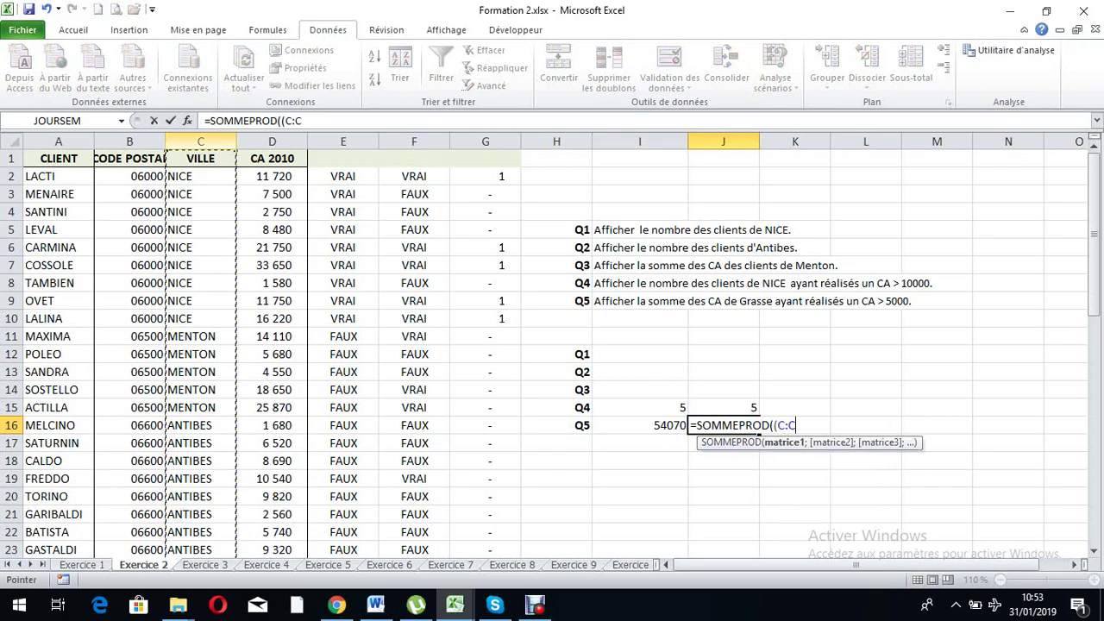
pyautogui.write('=')
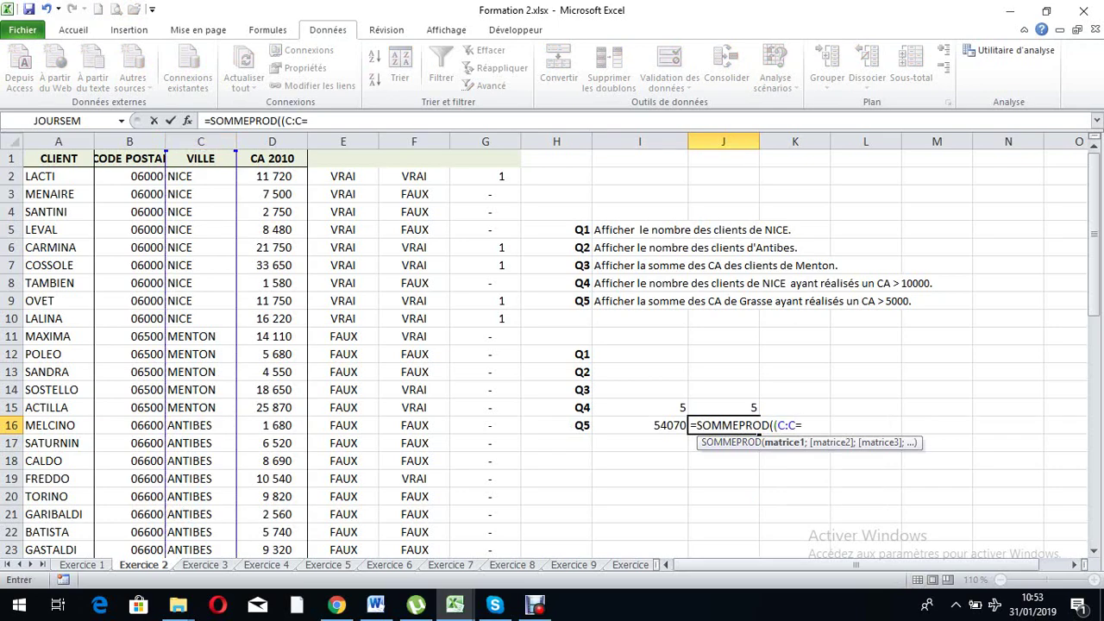
pyautogui.scroll(-3, 552, 345)
pyautogui.scroll(-1, 552, 345)
pyautogui.scroll(-2, 552, 345)
pyautogui.scroll(-2, 551, 344)
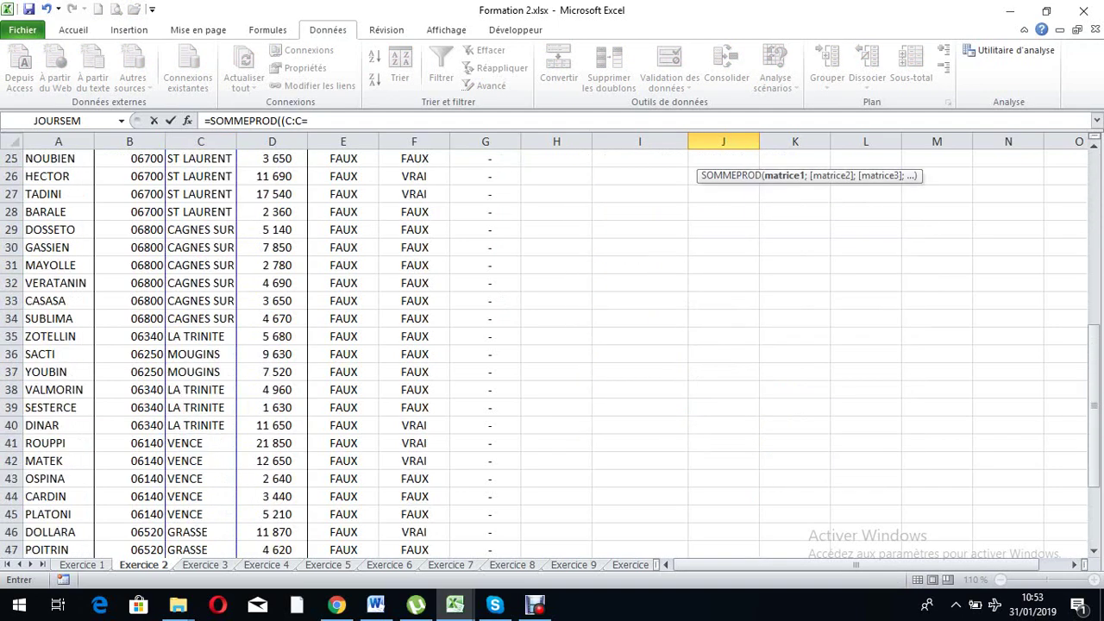
pyautogui.scroll(-1, 552, 345)
pyautogui.click(200, 478)
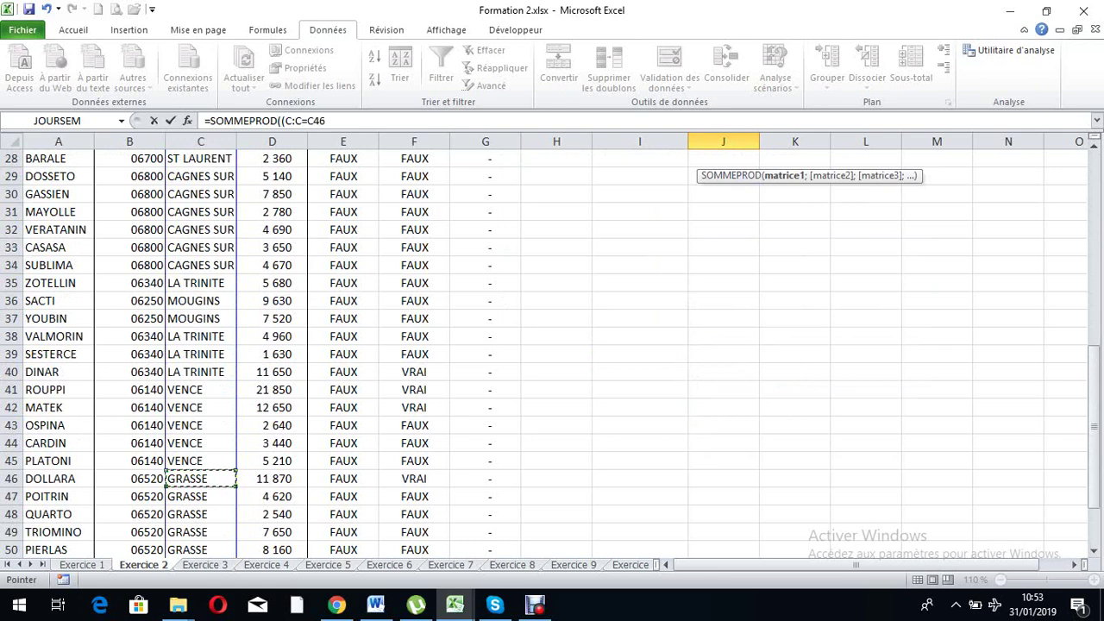
pyautogui.click(336, 121)
pyautogui.write(')*(')
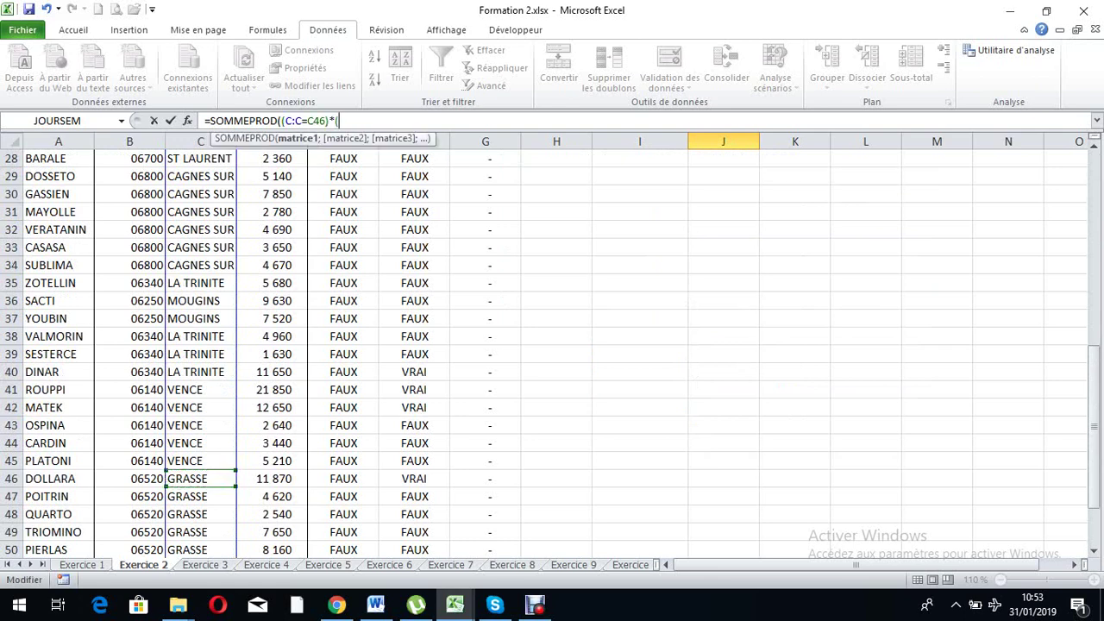
# - Complete the formula with (D:D>5000)*(D:D), which returns #VALEUR!
pyautogui.click(270, 141)
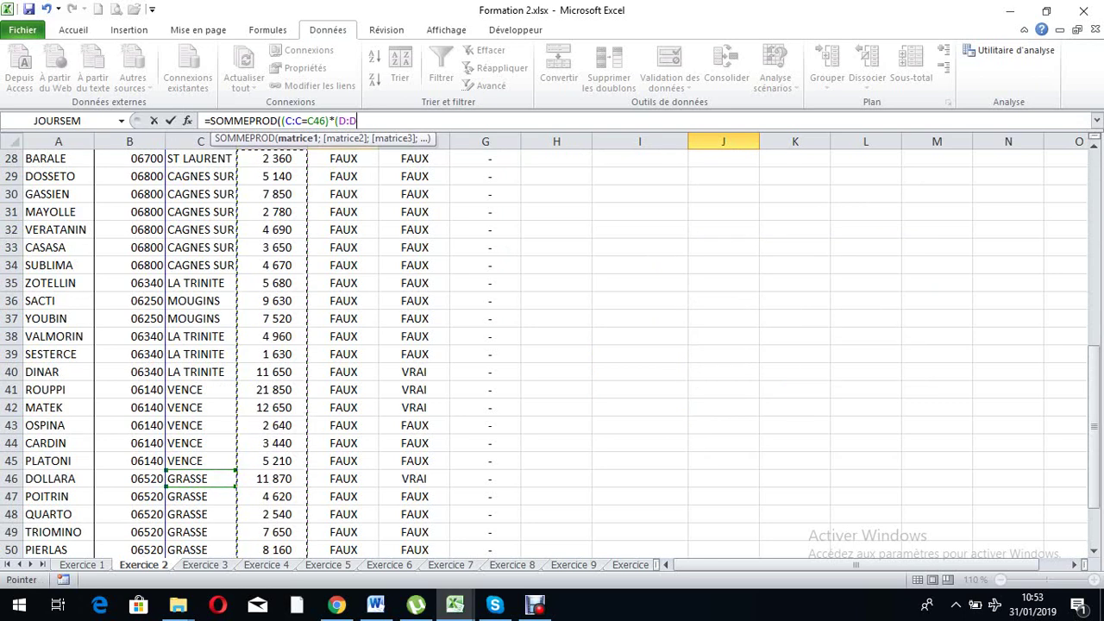
pyautogui.write('>5')
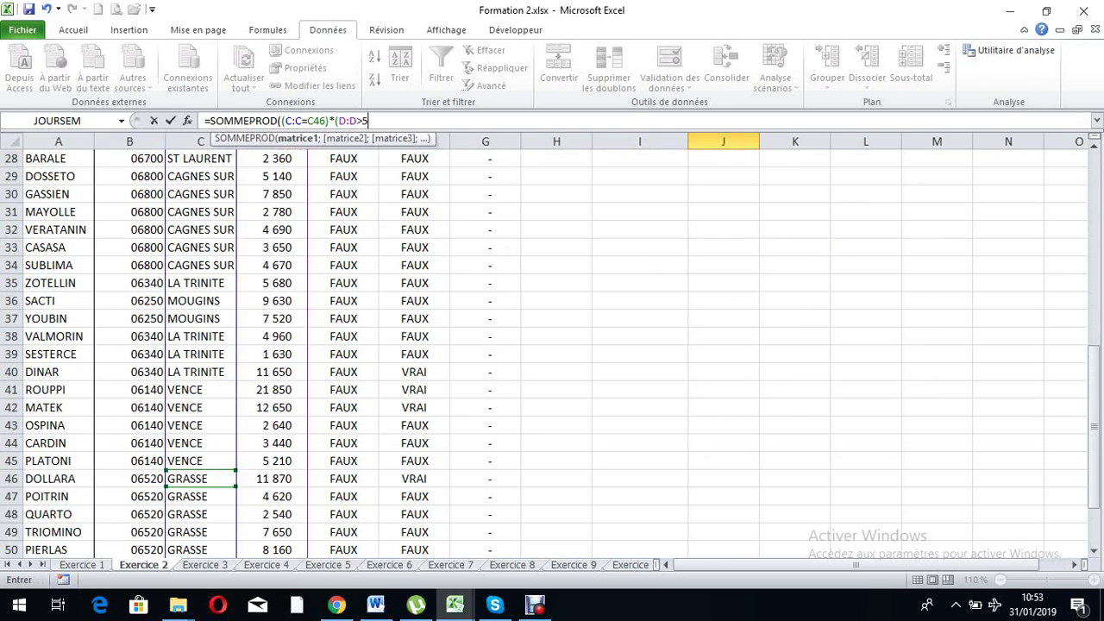
pyautogui.write('000)')
pyautogui.write('*')
pyautogui.scroll(8, 552, 345)
pyautogui.scroll(1, 552, 345)
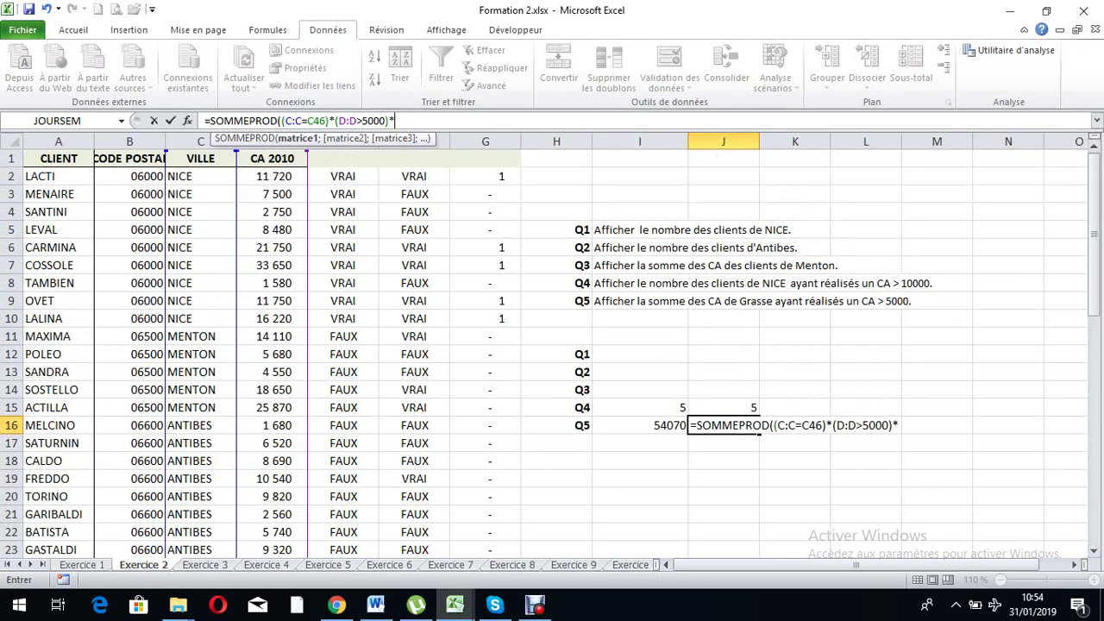
pyautogui.write('(')
pyautogui.click(271, 141)
pyautogui.write(')')
pyautogui.write(')')
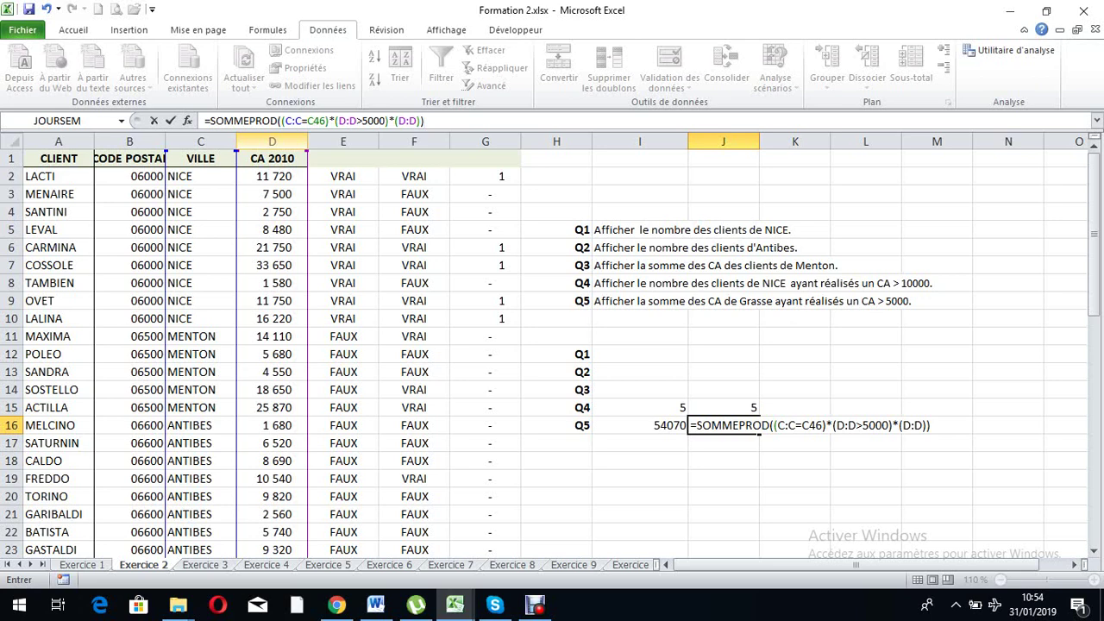
pyautogui.press('Return')
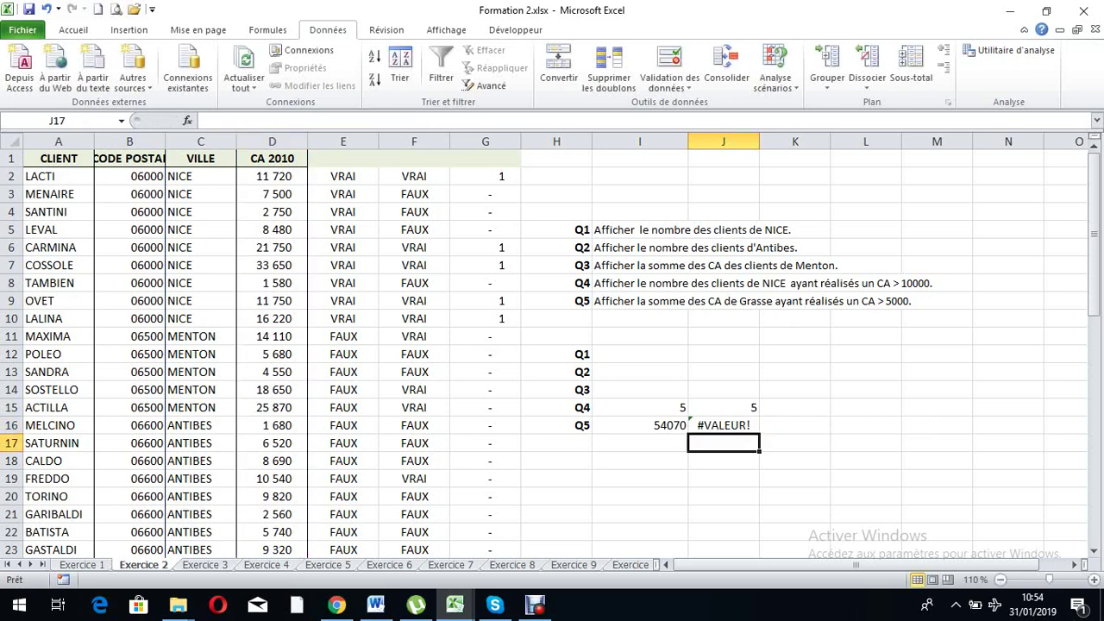
# - Delete the CA 2010 header in D1 so J16 returns 54070
pyautogui.press('Up')
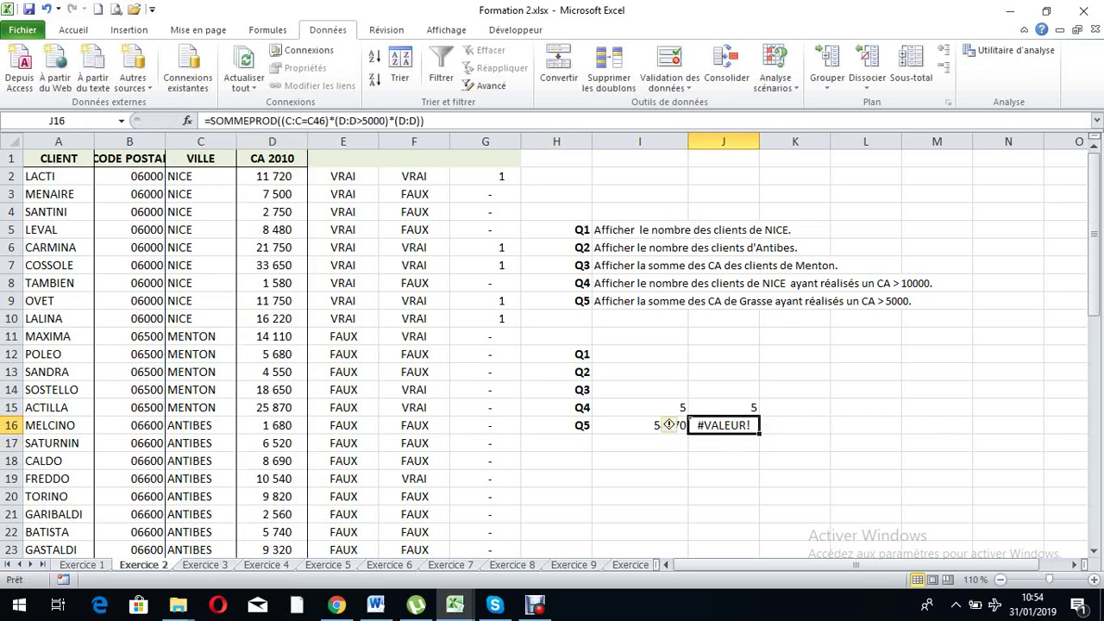
pyautogui.click(272, 158)
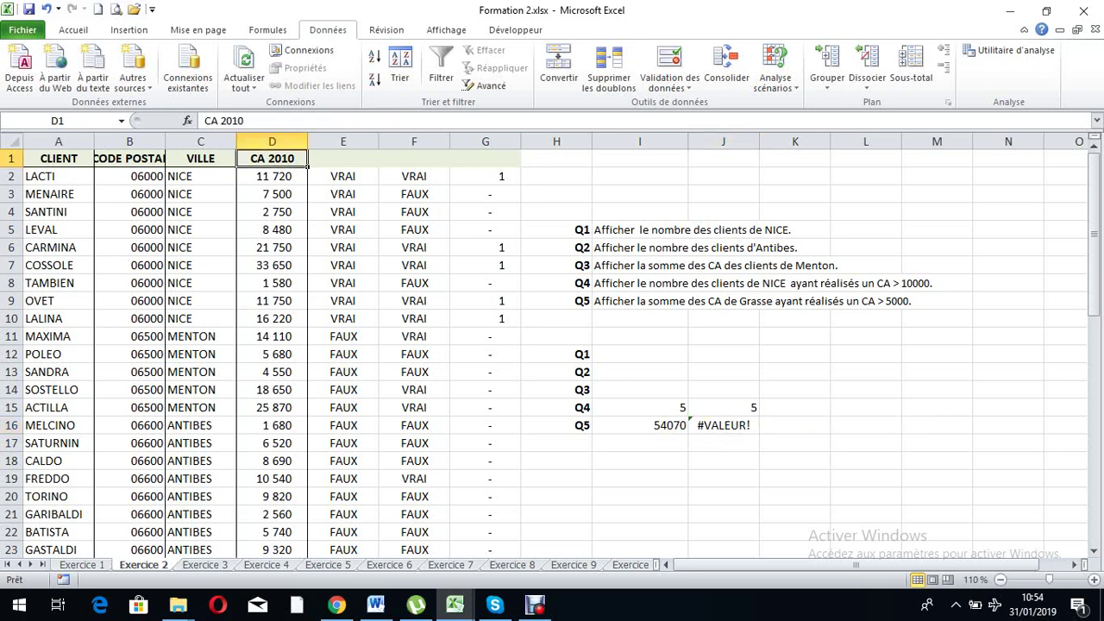
pyautogui.press('Delete')
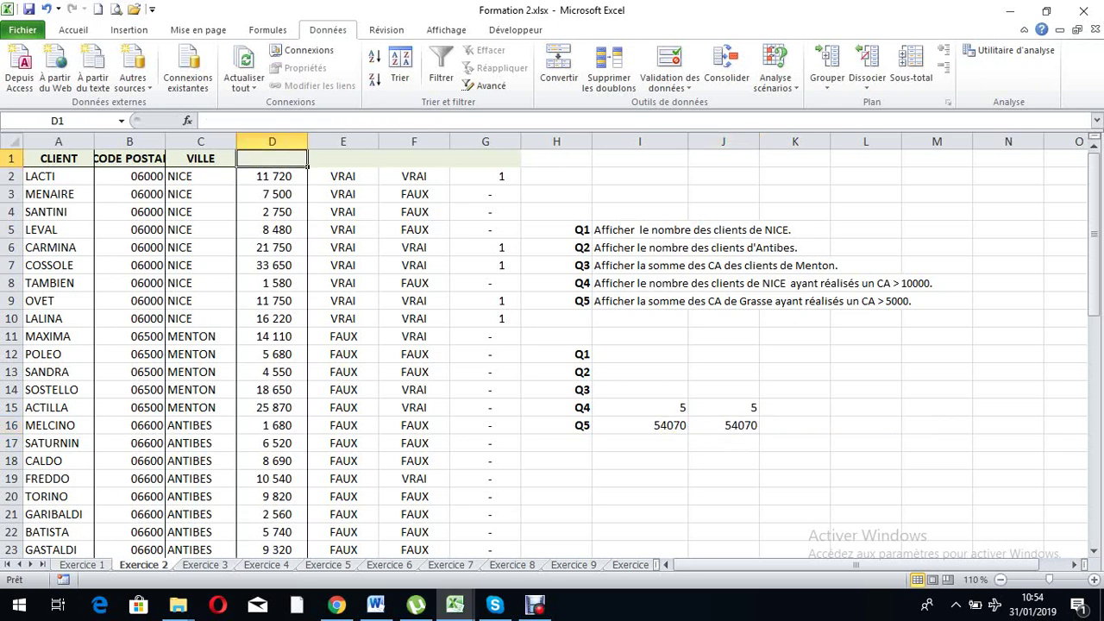